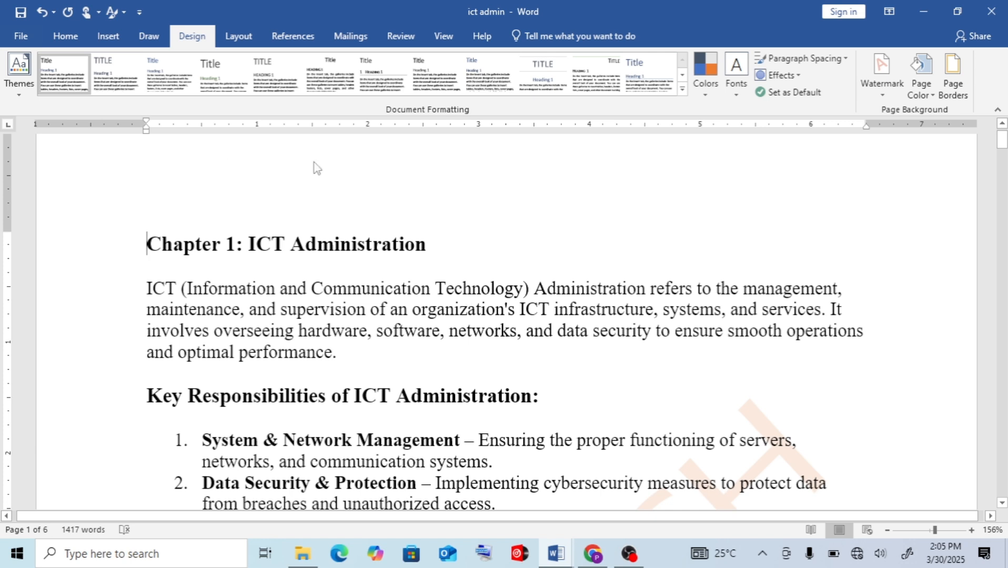
# Step: Look through the document from Chapter 1 down to chapter 3 to find its chapter headings
pyautogui.click(64, 36)
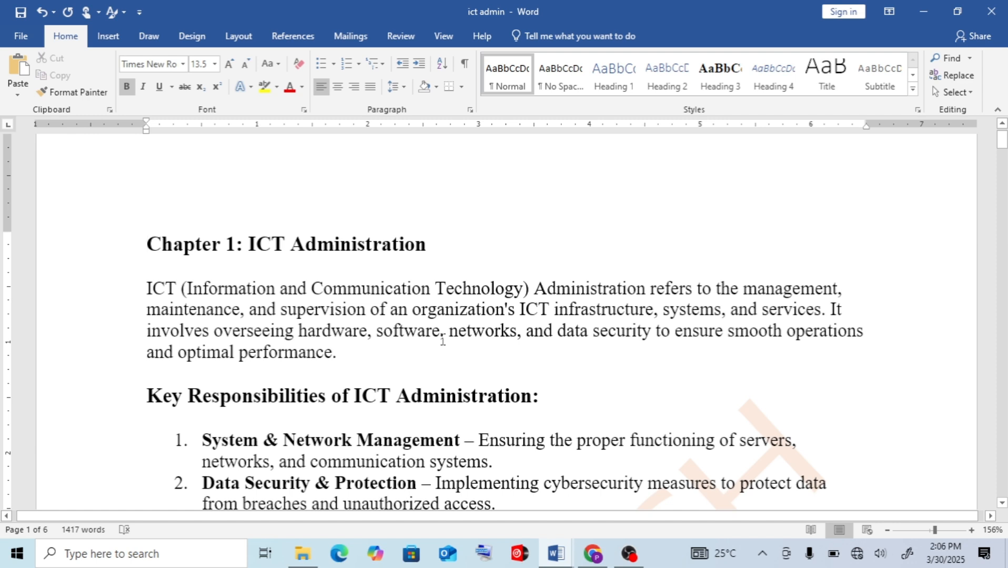
pyautogui.press('Down')
pyautogui.press('Down')
pyautogui.press('Down')
pyautogui.press('Down')
pyautogui.press('Down')
pyautogui.scroll(-10, 233, 260)
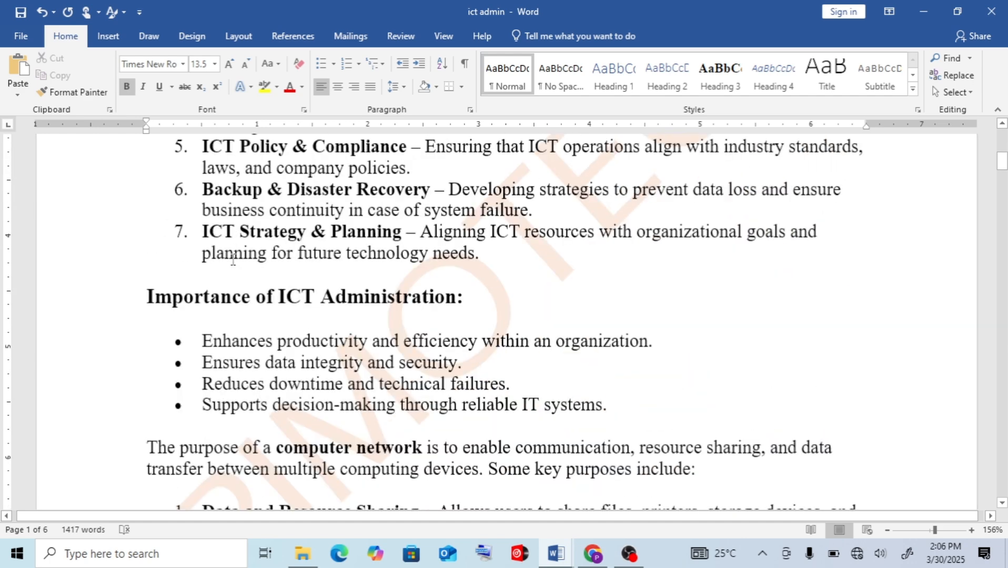
pyautogui.scroll(-15, 232, 260)
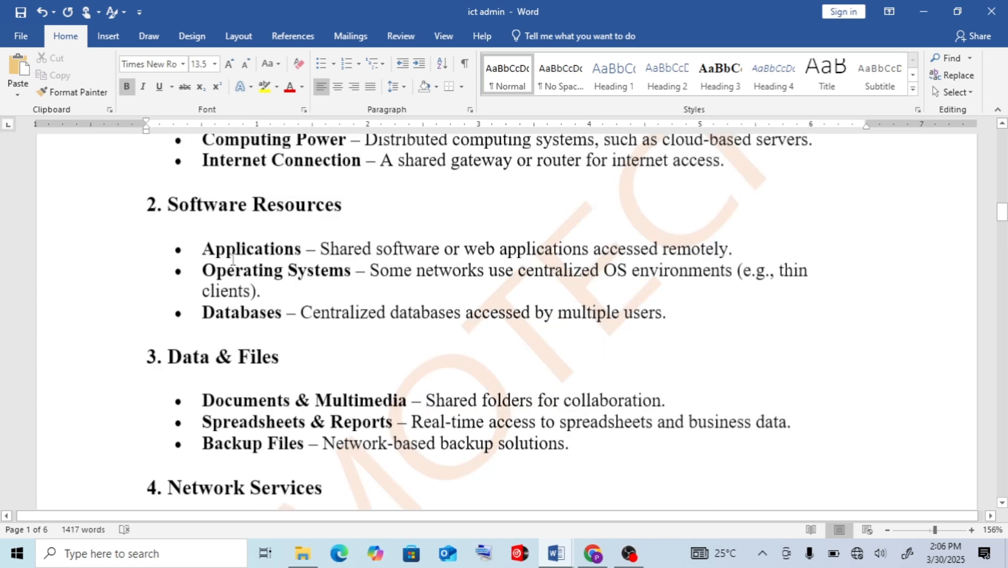
pyautogui.scroll(-10, 233, 260)
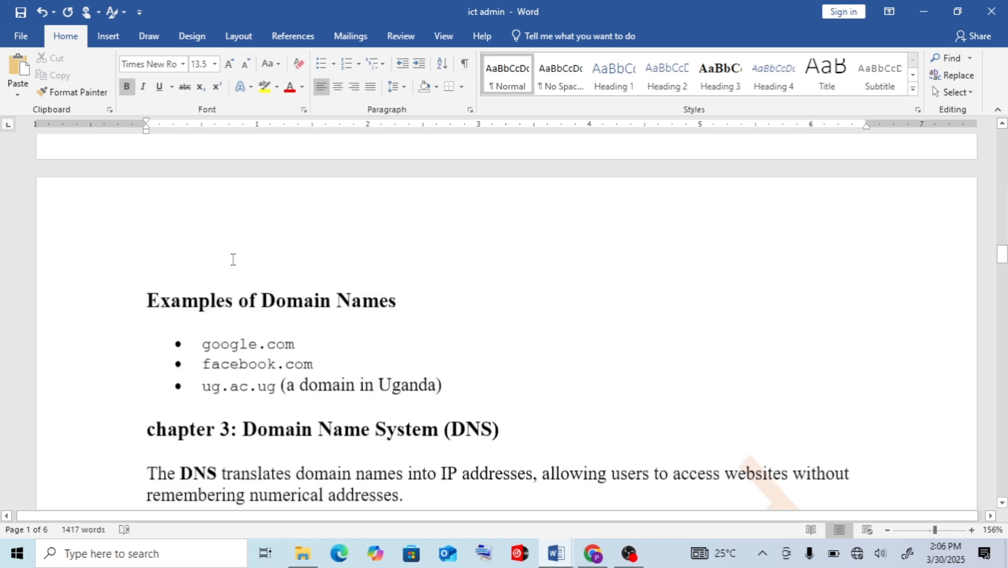
pyautogui.scroll(-6, 233, 260)
pyautogui.scroll(4, 233, 260)
pyautogui.scroll(-1, 233, 260)
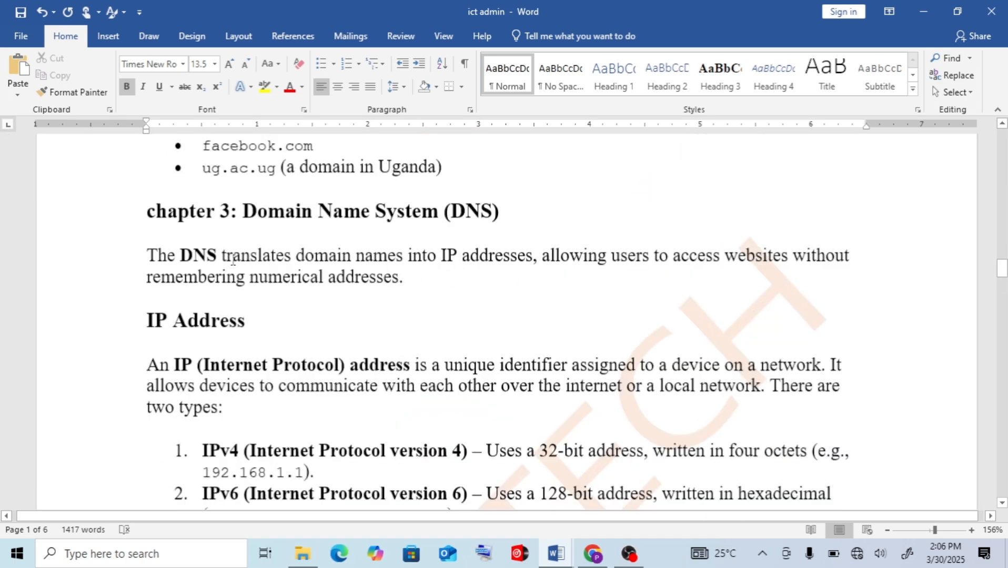
pyautogui.scroll(4, 233, 259)
pyautogui.scroll(-10, 233, 260)
pyautogui.scroll(8, 233, 260)
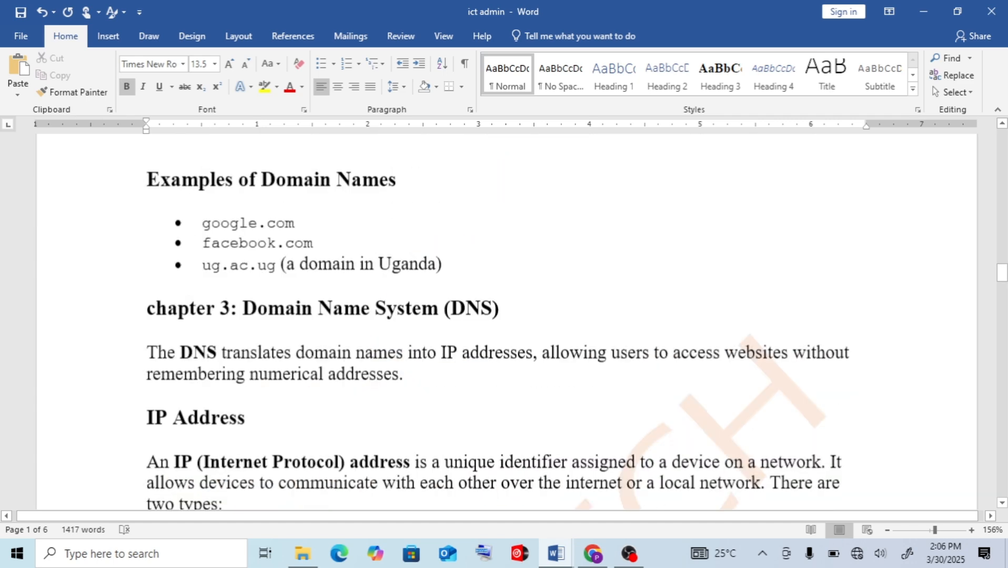
# Step: Delete the stray "1" in front of the "chapter 2: Hardware Resources" heading
pyautogui.scroll(15, 506, 322)
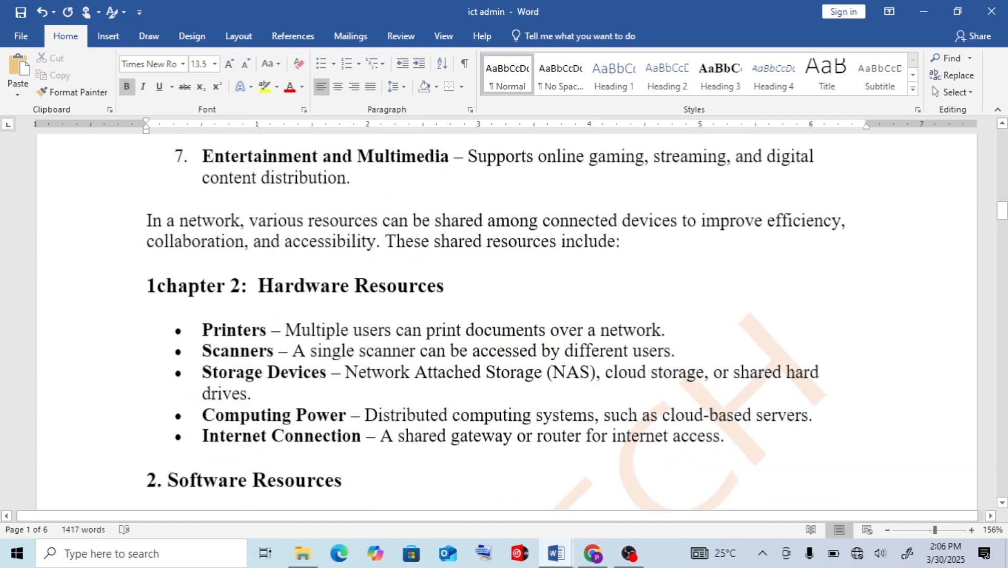
pyautogui.scroll(3, 506, 322)
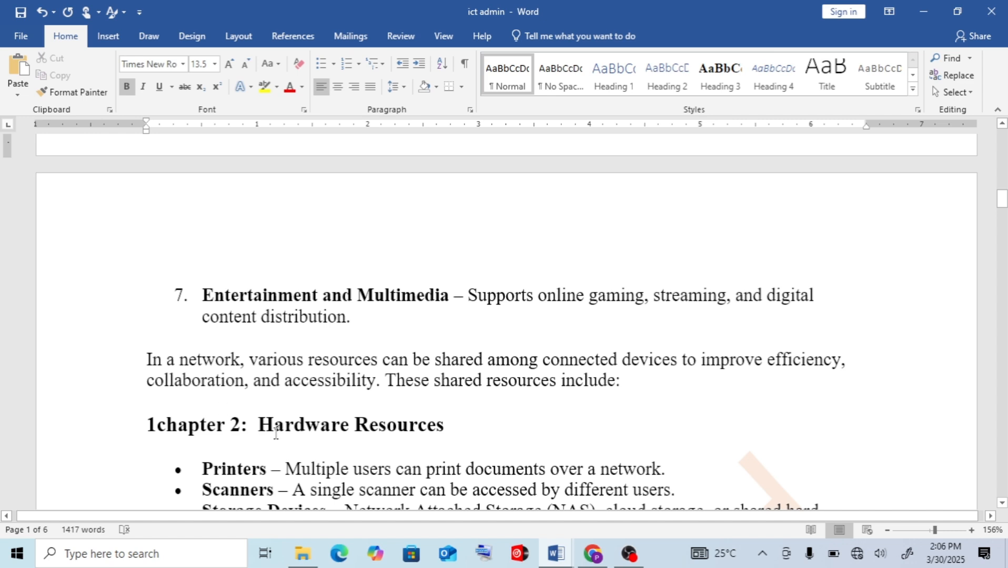
pyautogui.click(158, 424)
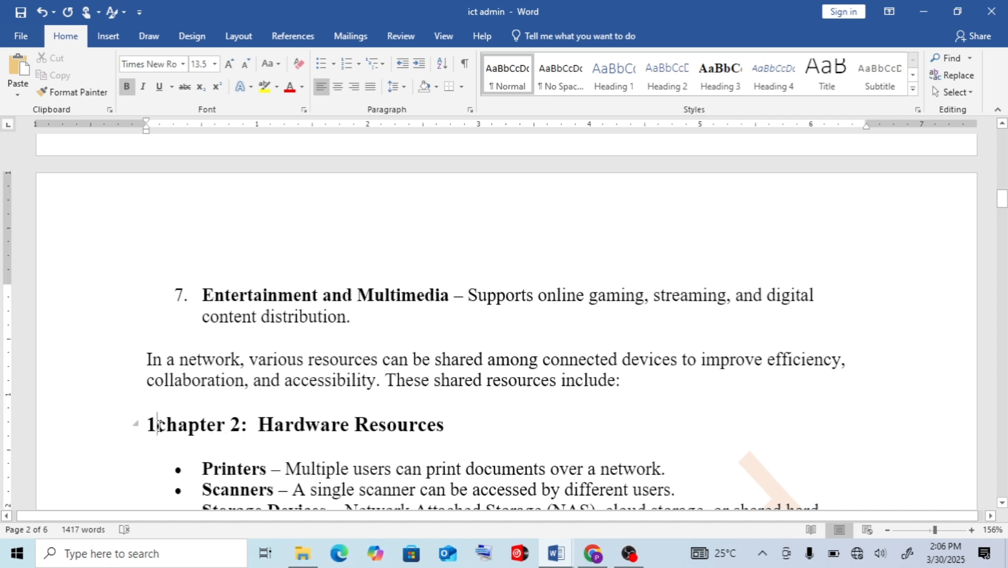
pyautogui.press('BackSpace')
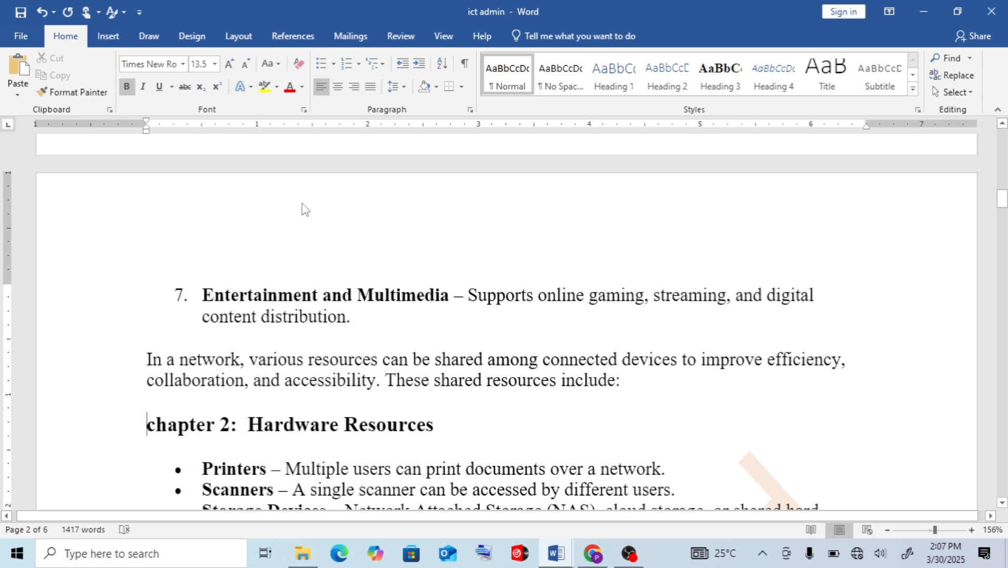
# Step: Try the Heading 1 style on the "Chapter 1: ICT Administration" line at the start of the document
pyautogui.scroll(15, 303, 209)
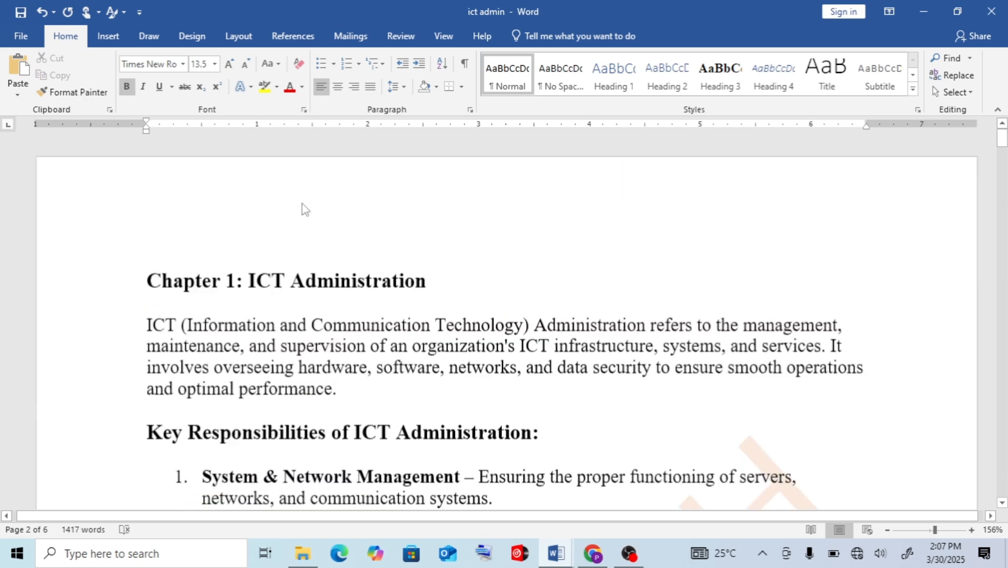
pyautogui.click(107, 289)
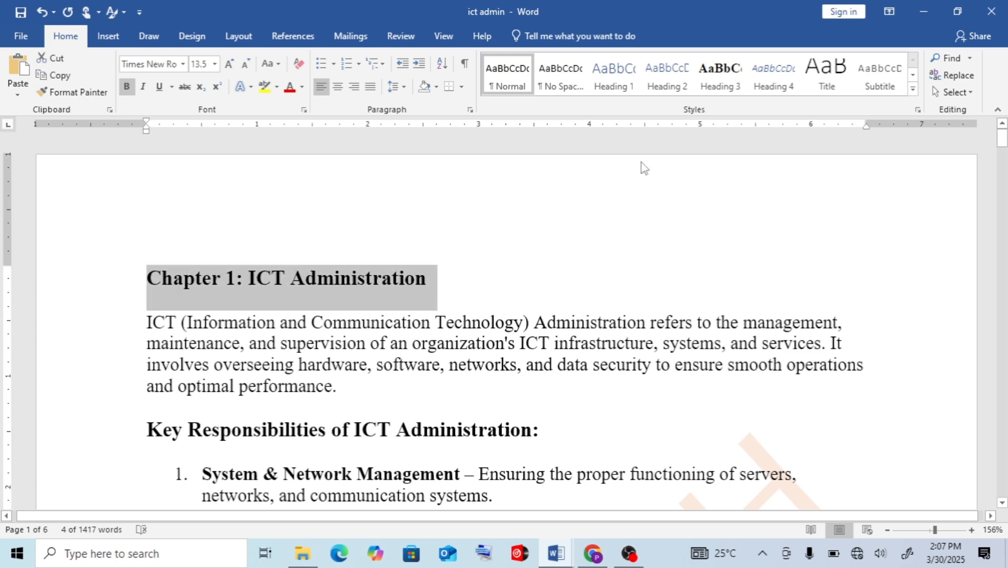
pyautogui.click(617, 83)
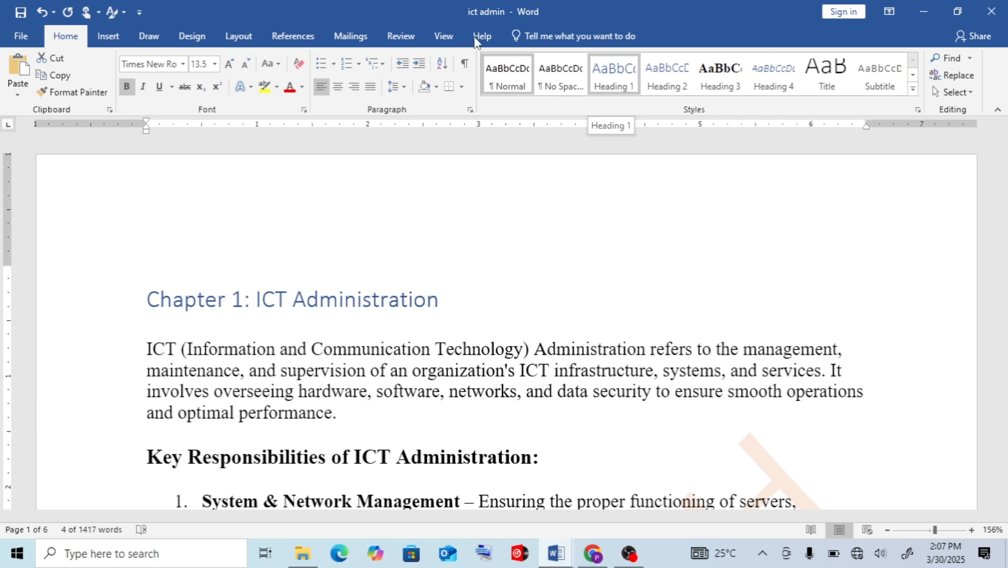
pyautogui.hotkey('ctrl', 'z')
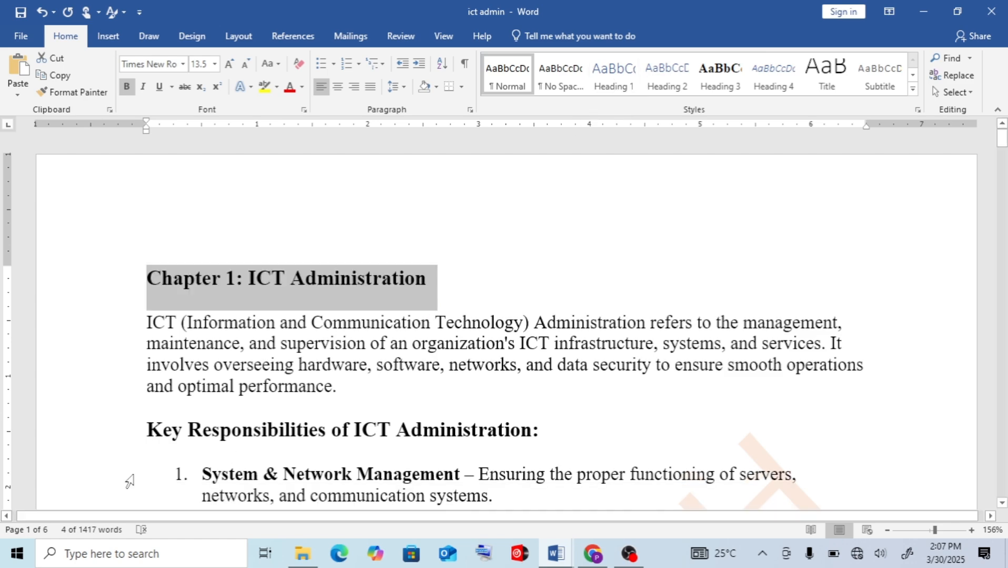
# Step: Apply the Heading 1 style to the "chapter 2: Hardware Resources" line
pyautogui.scroll(-15, 130, 482)
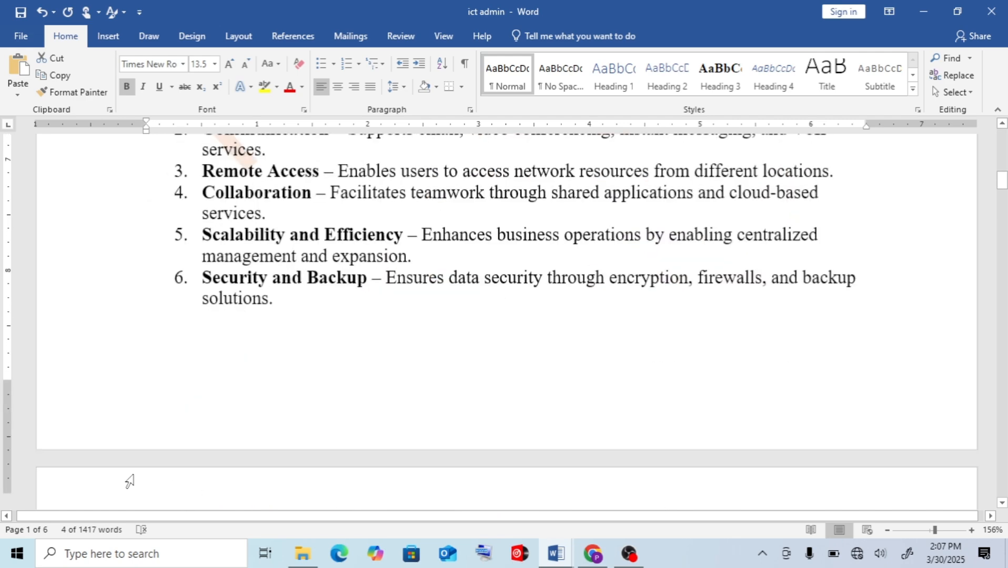
pyautogui.scroll(-8, 130, 481)
pyautogui.scroll(-1, 130, 481)
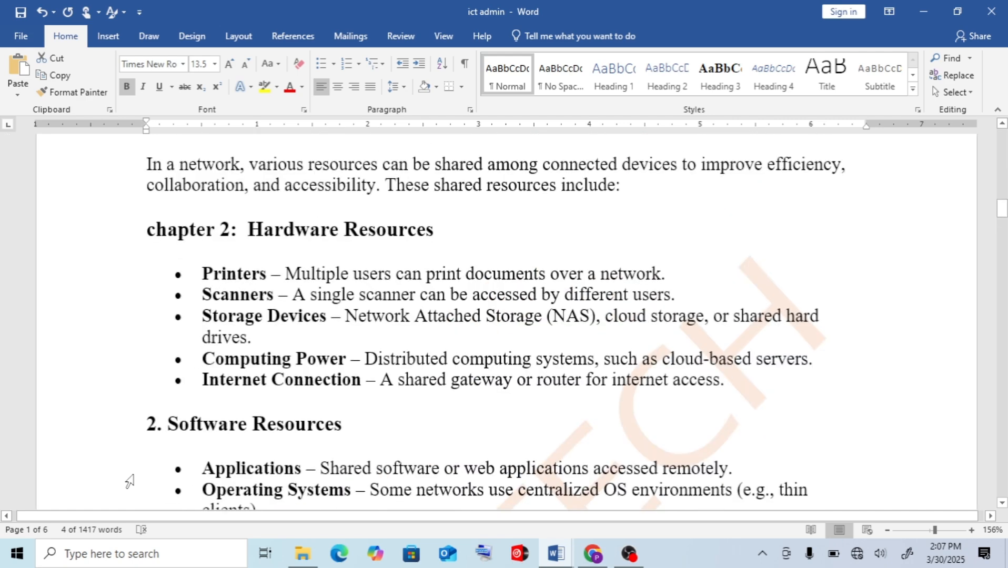
pyautogui.click(85, 242)
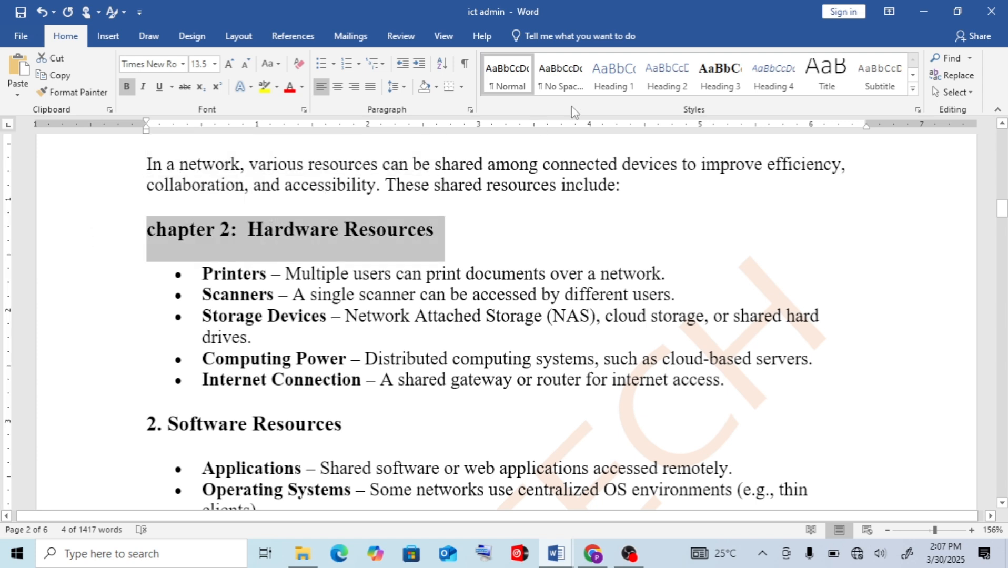
pyautogui.click(615, 84)
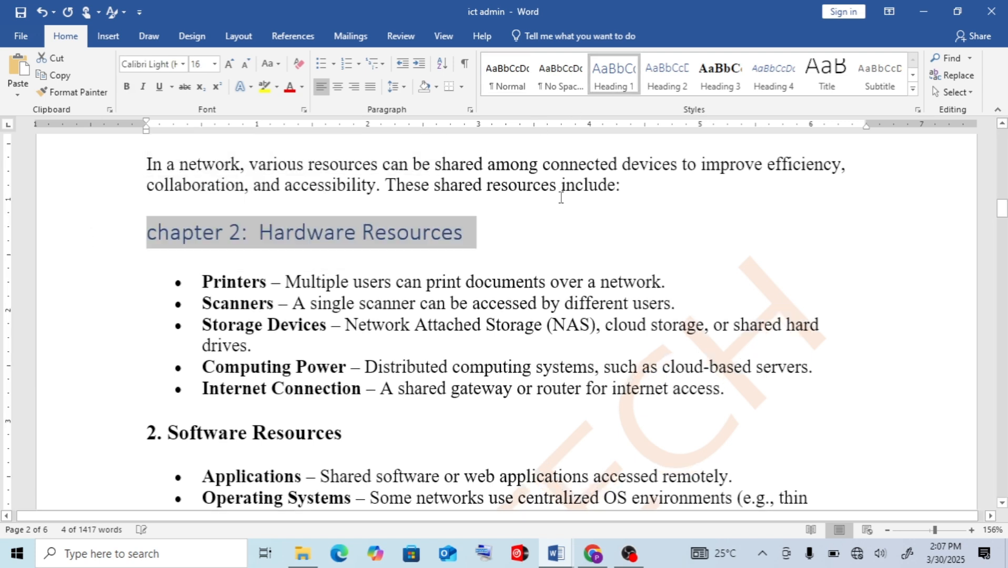
# Step: Apply the Heading 1 style to the "chapter 3: Domain Name System (DNS)" line
pyautogui.scroll(-10, 555, 204)
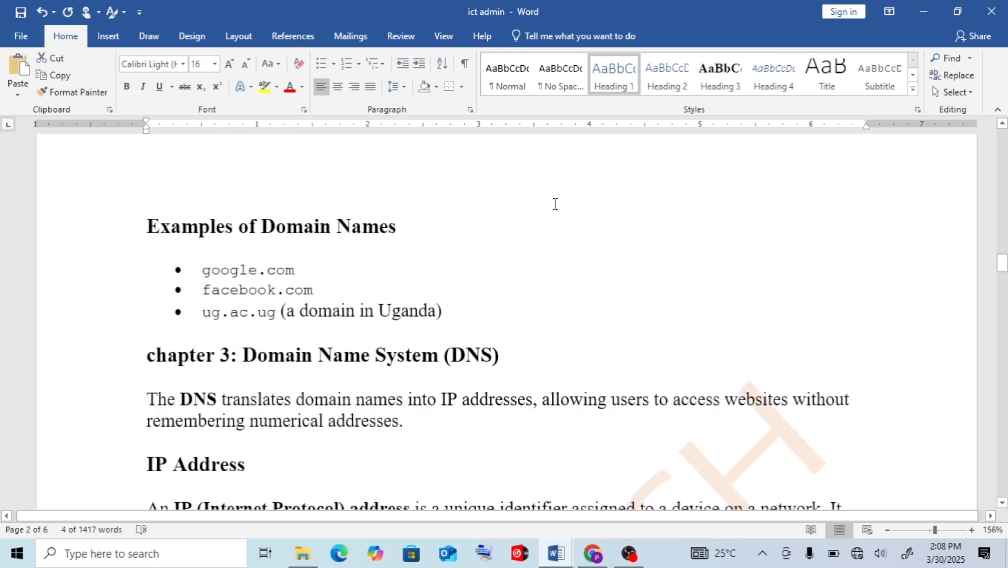
pyautogui.click(86, 365)
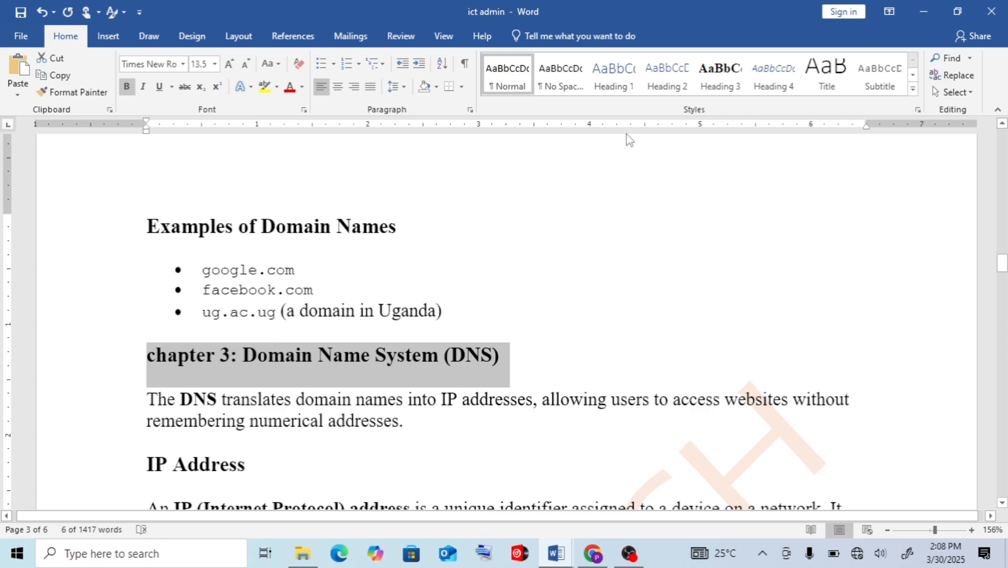
pyautogui.click(614, 77)
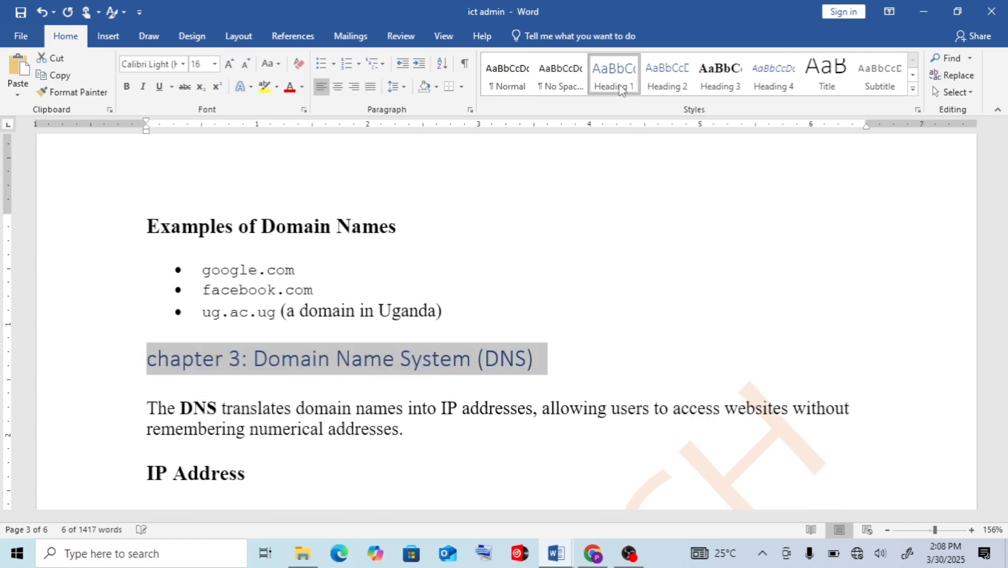
# Step: Apply the Heading 1 style to the "Chapter 6: IP address. Internet protocol address version 4. (IPV4)" line at the document's end
pyautogui.scroll(-15, 621, 90)
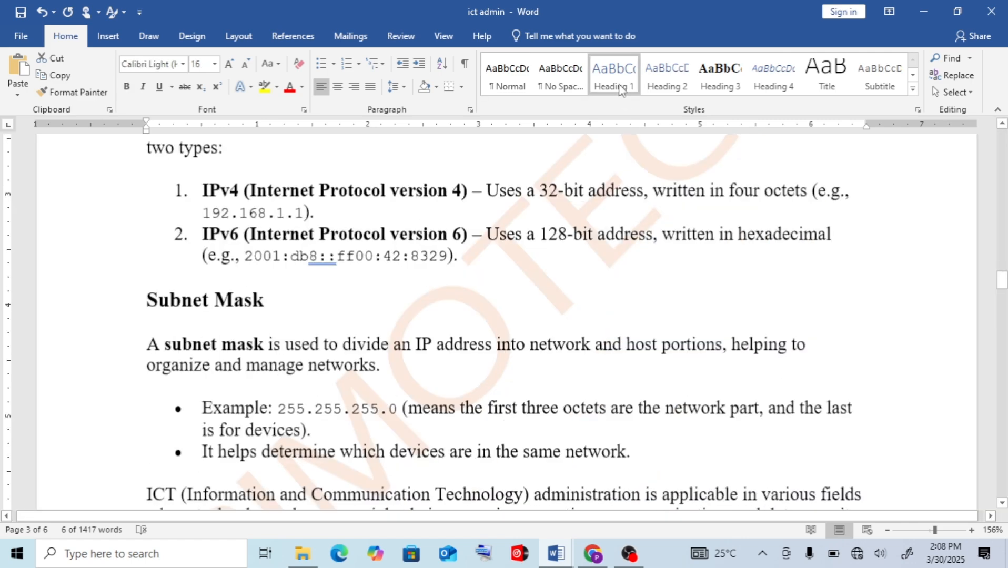
pyautogui.scroll(-8, 620, 89)
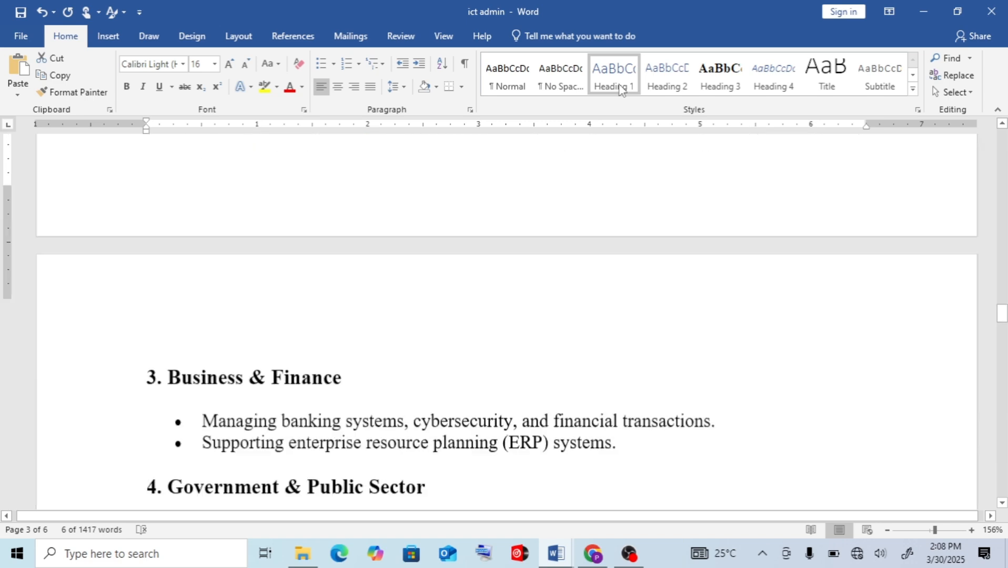
pyautogui.scroll(-2, 621, 89)
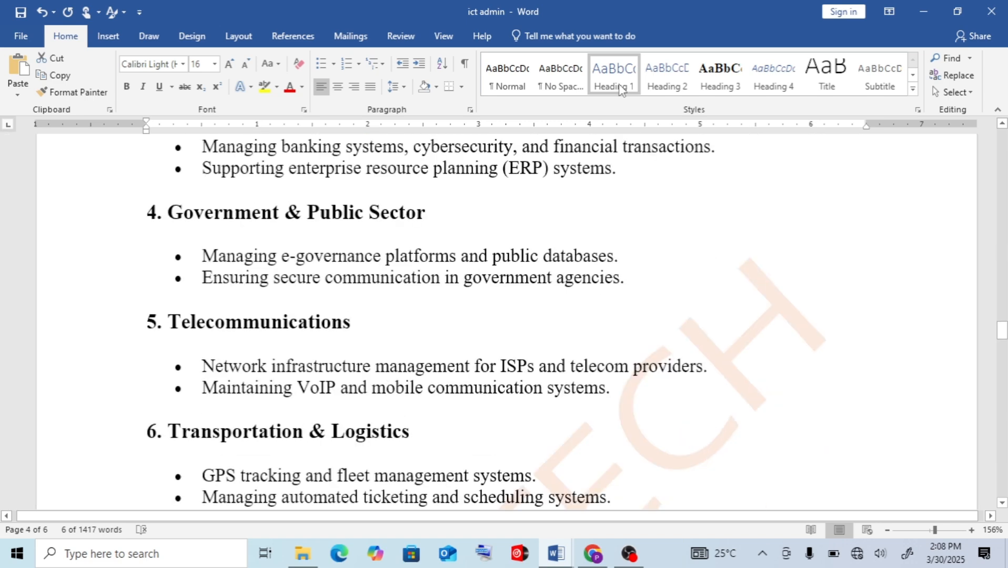
pyautogui.scroll(-3, 620, 90)
pyautogui.scroll(-3, 620, 89)
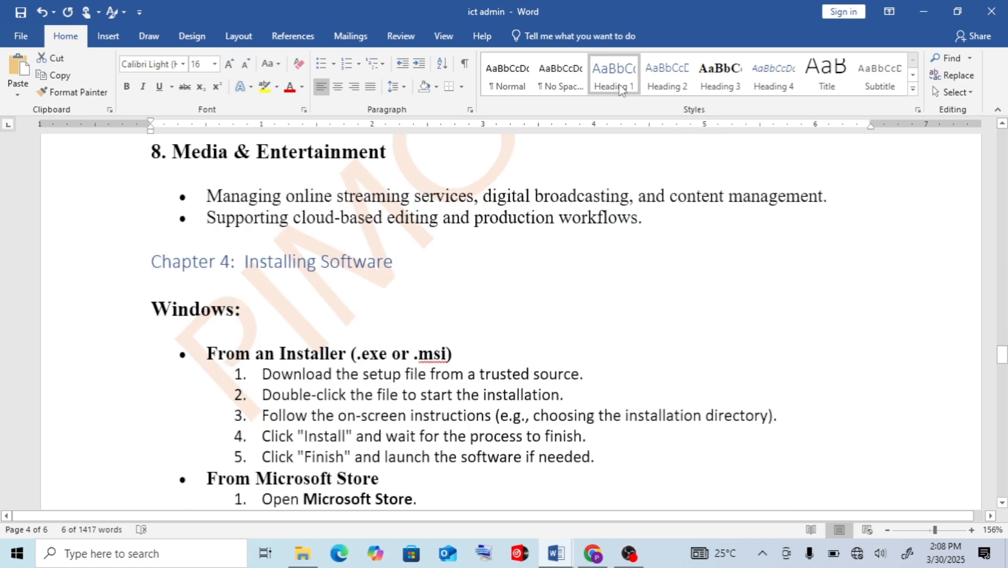
pyautogui.click(102, 278)
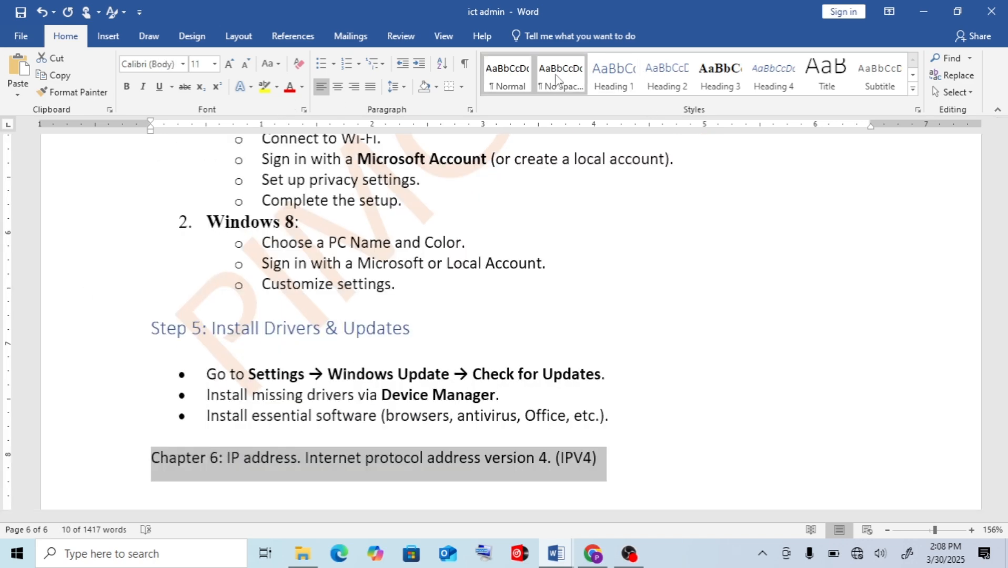
pyautogui.click(629, 90)
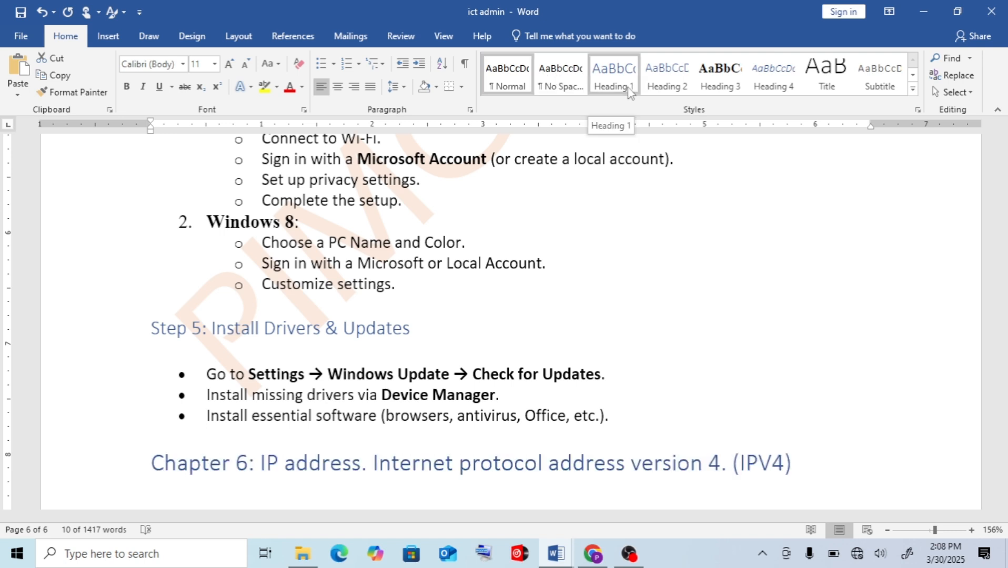
pyautogui.click(629, 91)
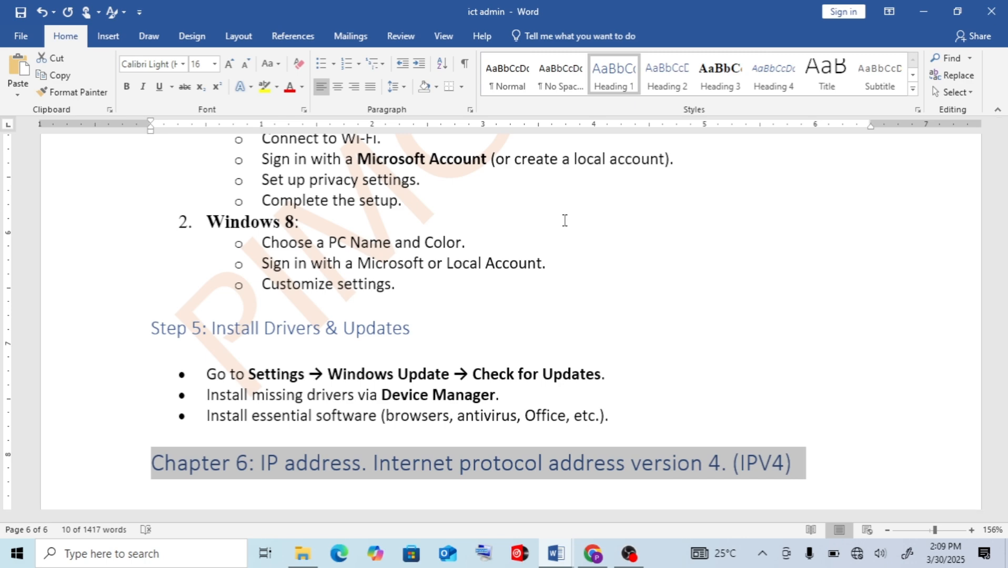
# Step: Apply the Heading 2 style to the "IP Address" and "Subnet Mask" subheadings in chapter 3
pyautogui.scroll(10, 564, 221)
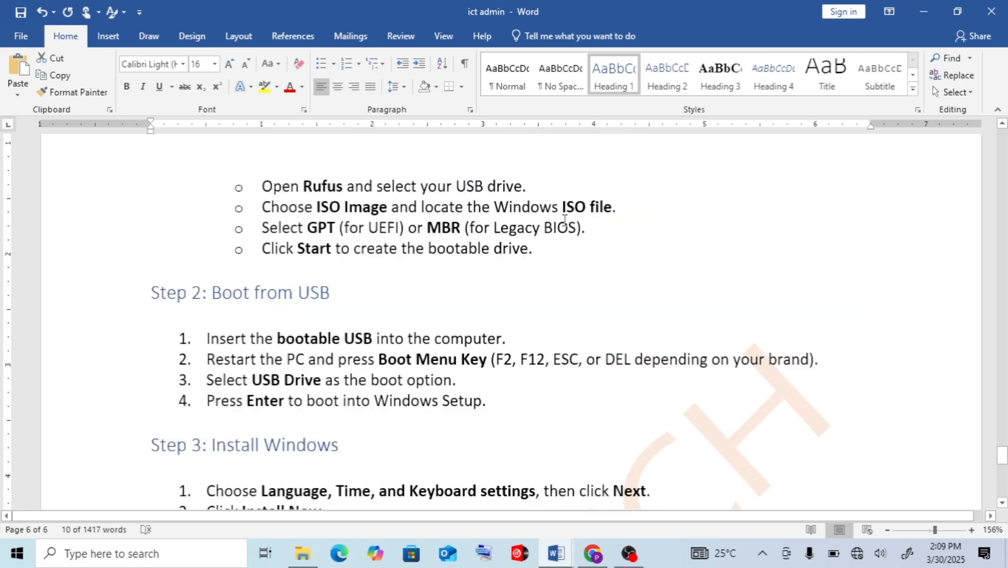
pyautogui.scroll(10, 565, 220)
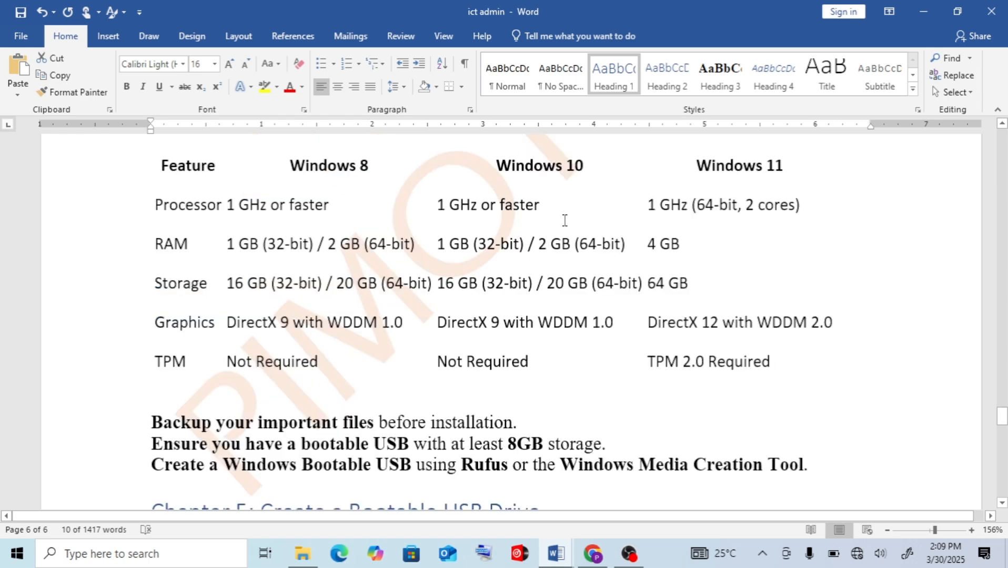
pyautogui.scroll(3, 564, 220)
pyautogui.scroll(10, 564, 220)
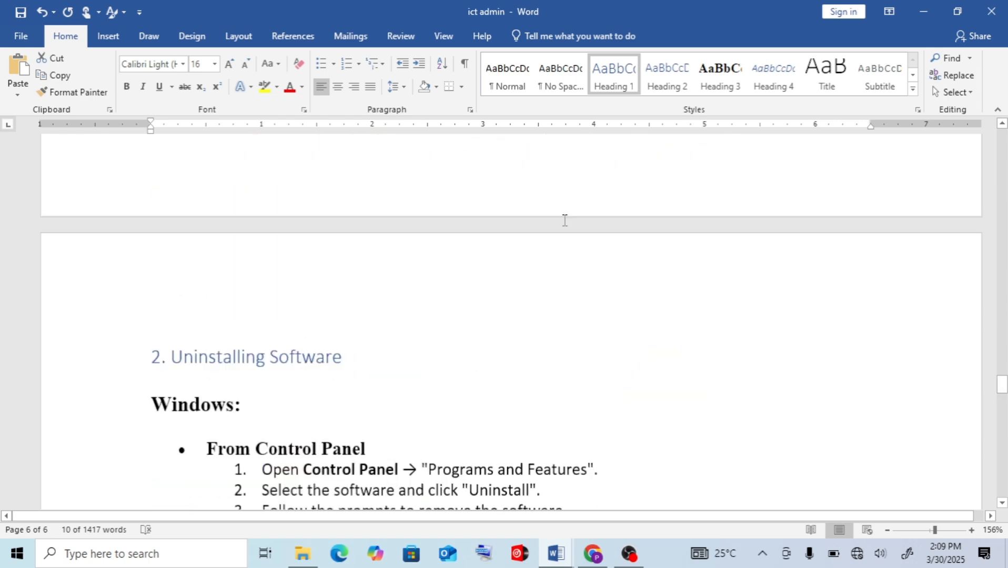
pyautogui.scroll(7, 565, 220)
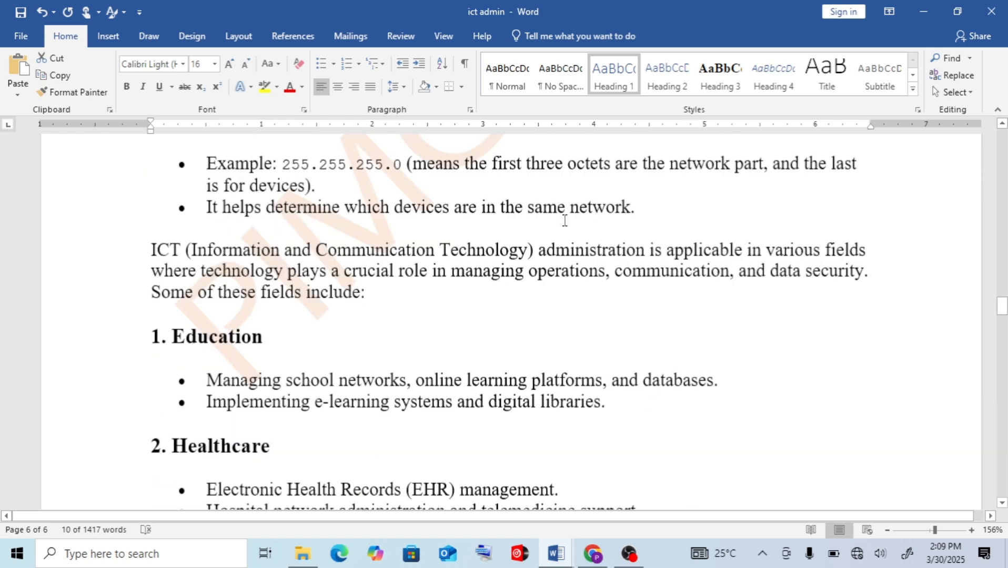
pyautogui.scroll(15, 564, 220)
pyautogui.scroll(-6, 564, 220)
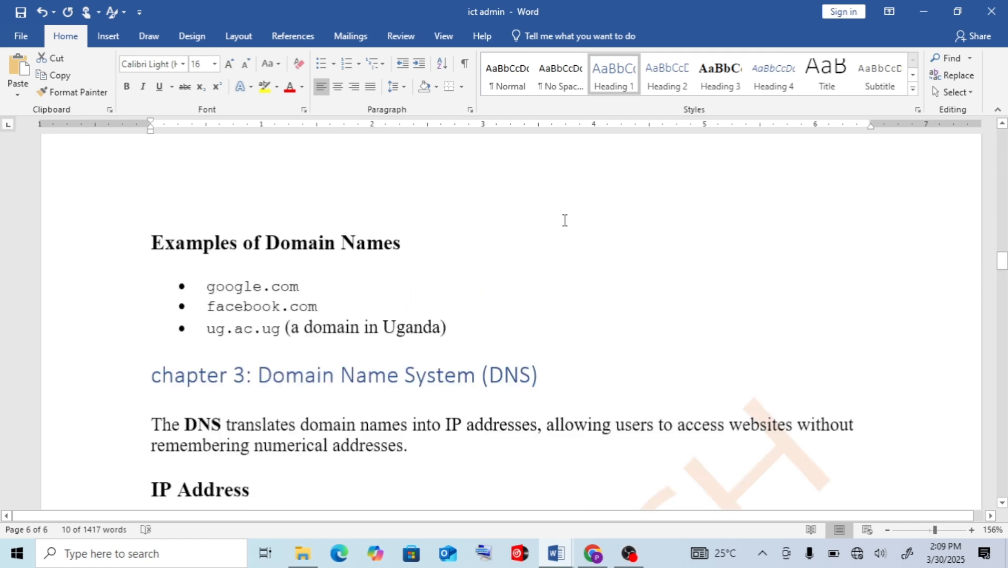
pyautogui.scroll(-5, 564, 220)
pyautogui.scroll(-1, 565, 221)
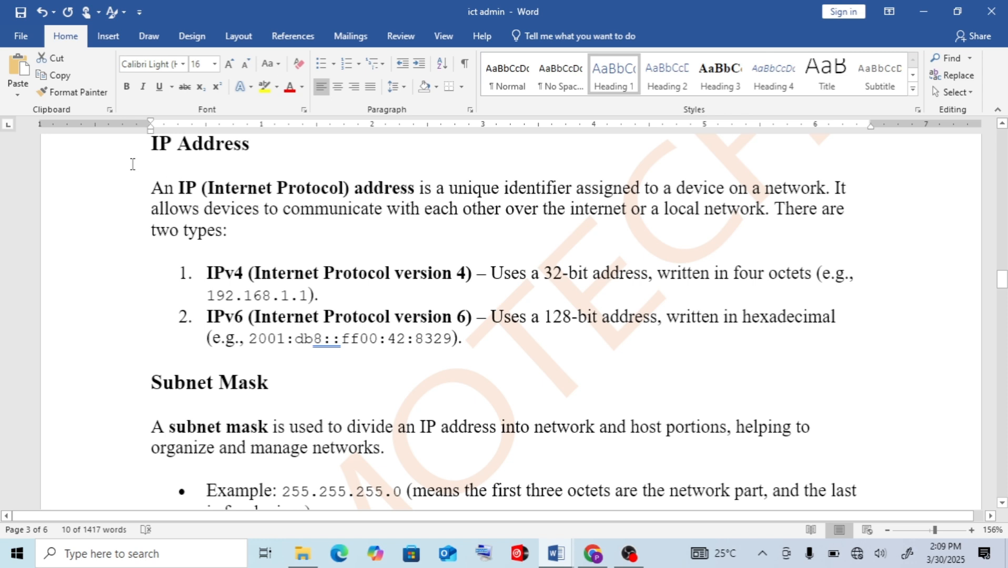
pyautogui.click(102, 157)
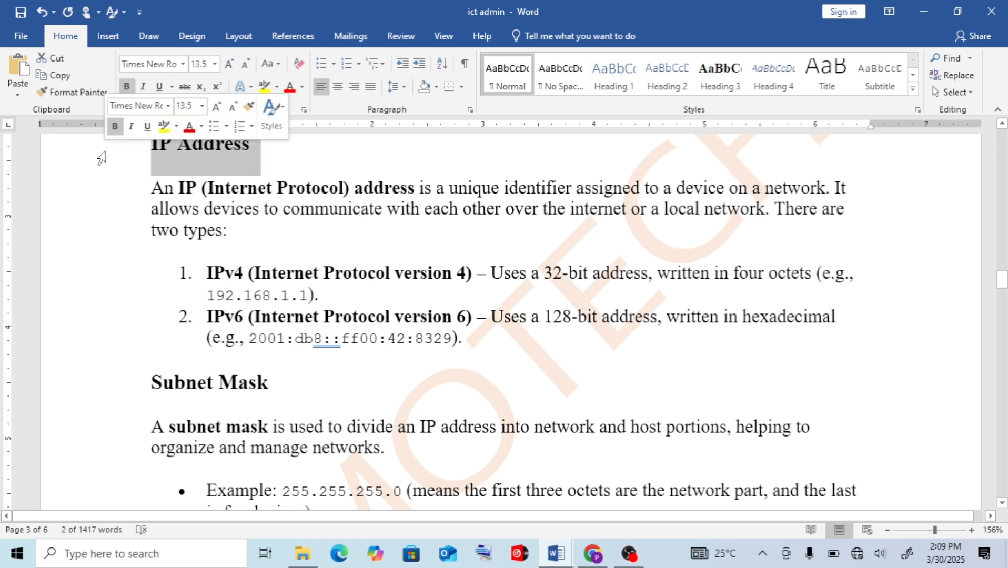
pyautogui.scroll(1, 102, 158)
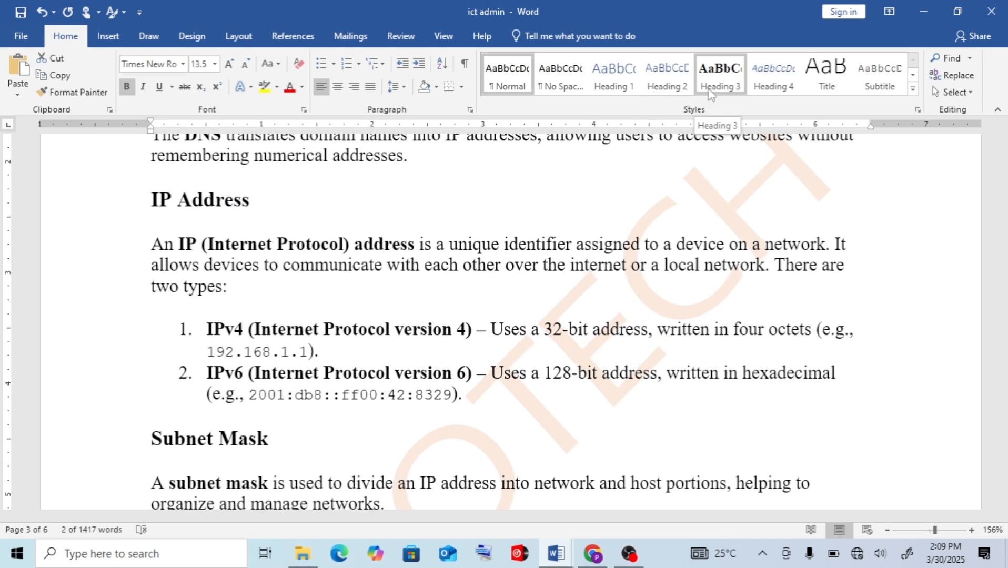
pyautogui.click(667, 84)
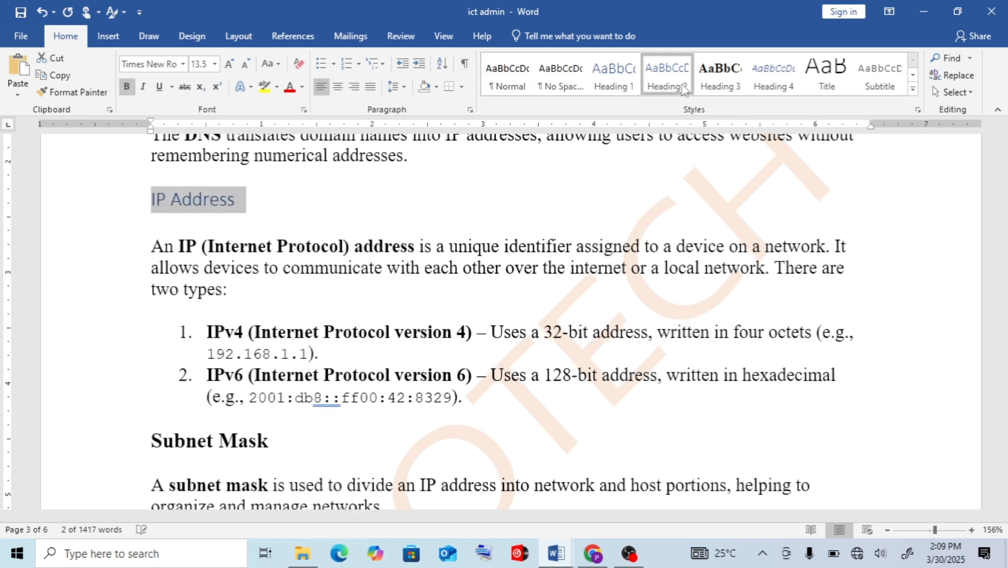
pyautogui.click(113, 454)
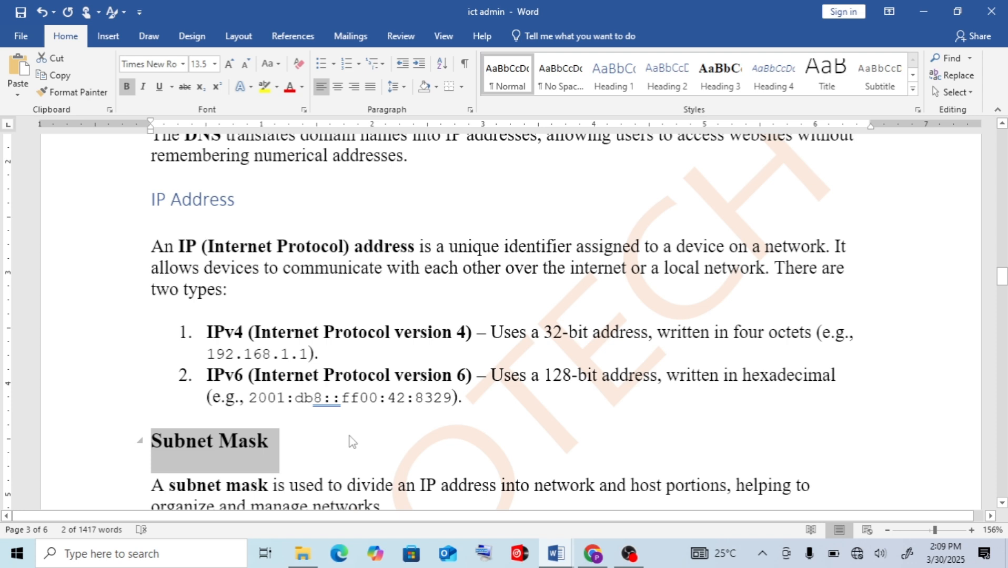
pyautogui.click(666, 84)
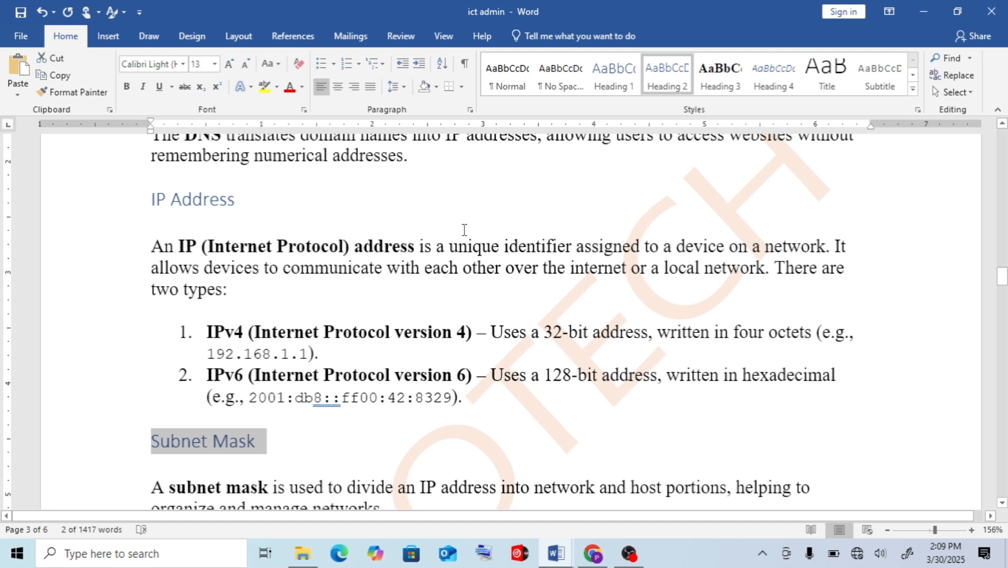
# Step: Update the Normal style to match the bold "address" text in the paragraph under "IP Address"
pyautogui.click(374, 254)
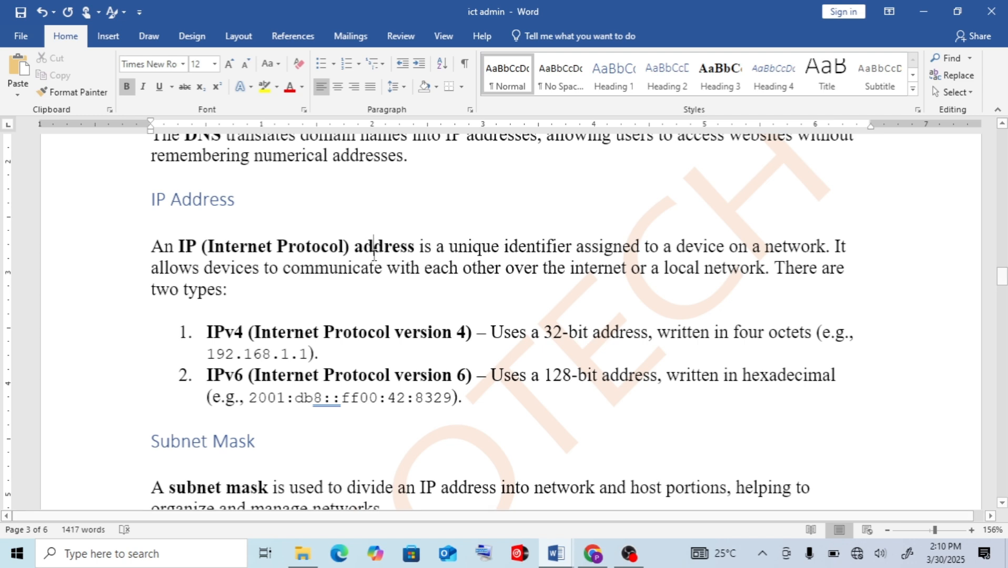
pyautogui.rightClick(506, 80)
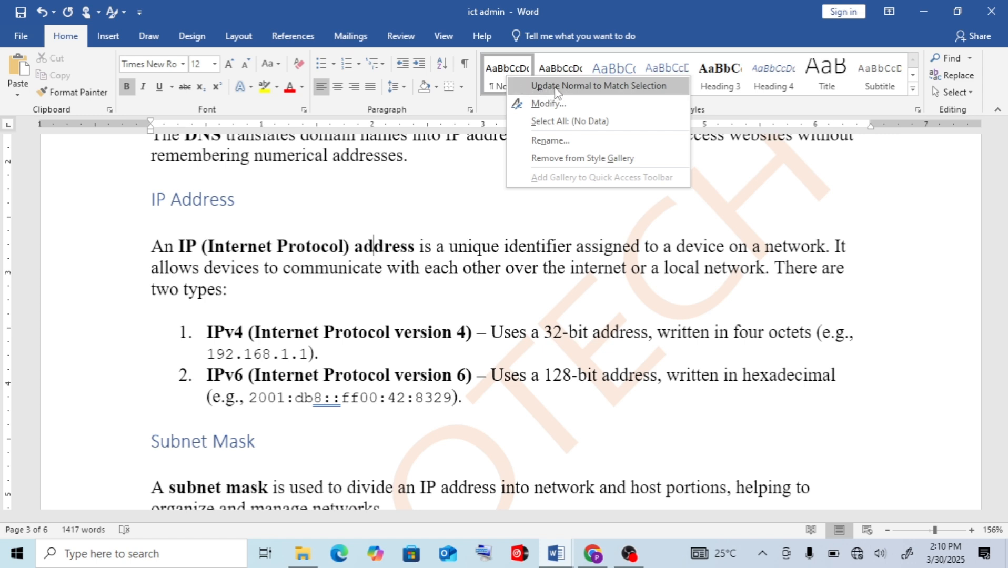
pyautogui.click(597, 88)
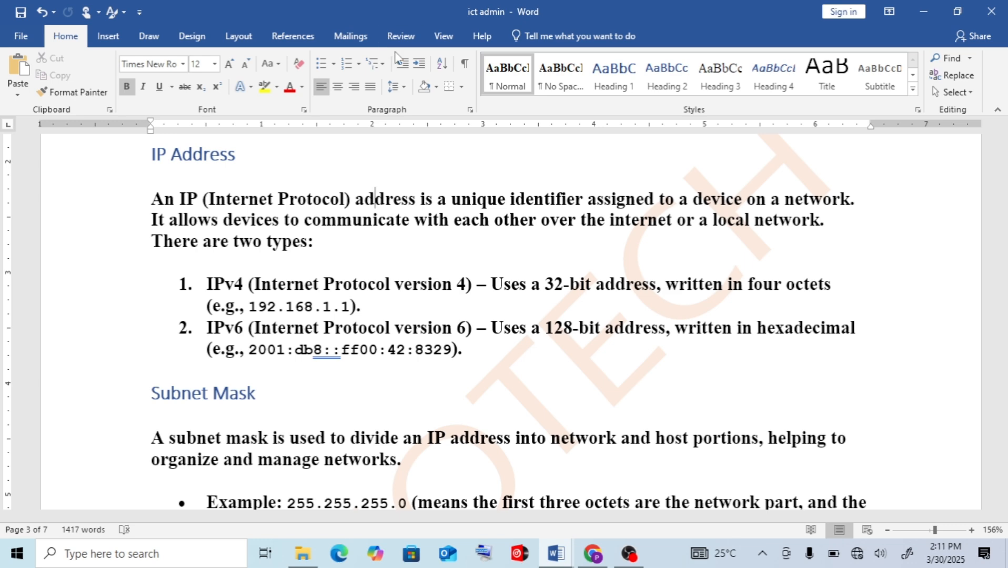
# Step: View the Quick Access Toolbar and ribbon customization options, then close them without changing anything
pyautogui.rightClick(398, 80)
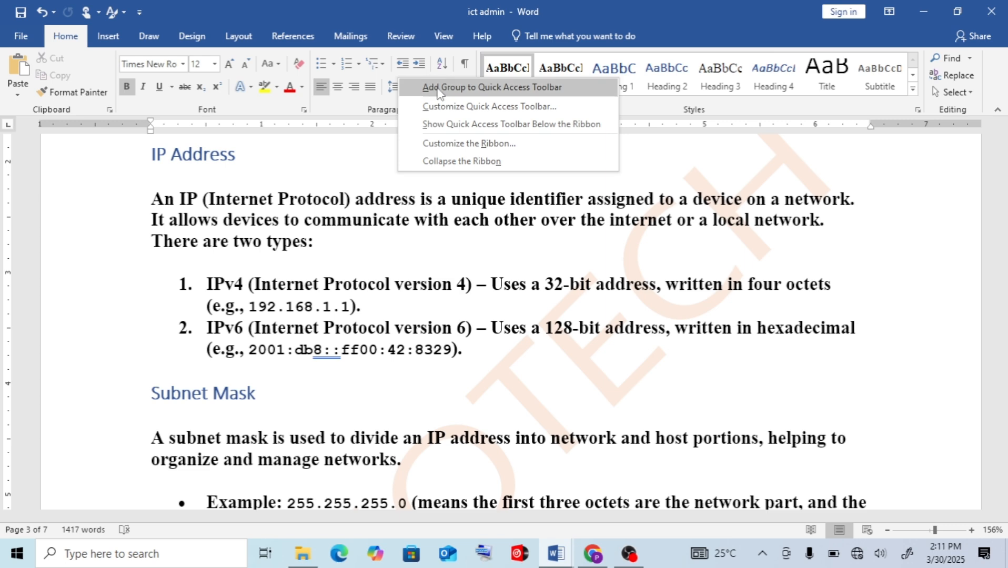
pyautogui.click(473, 108)
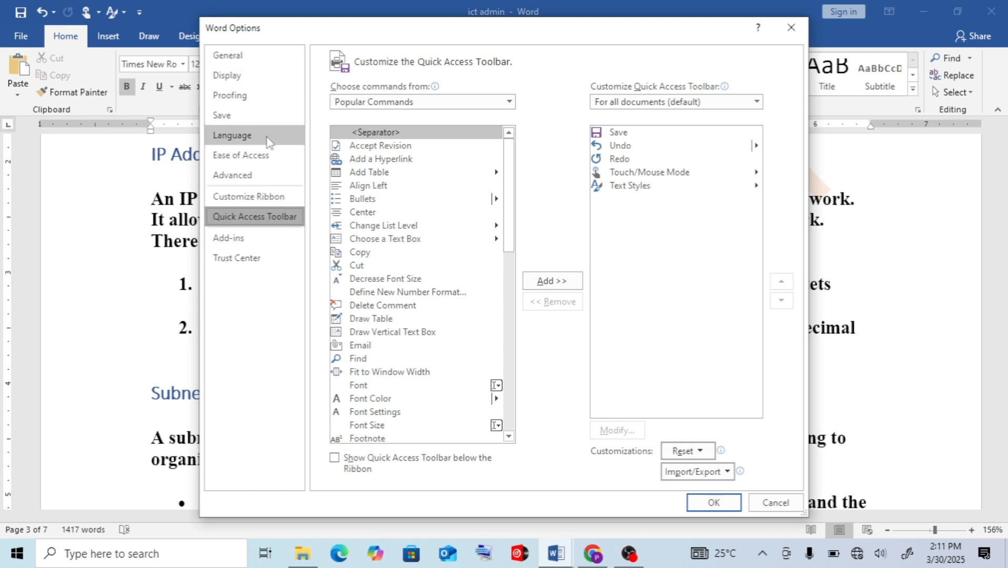
pyautogui.click(254, 197)
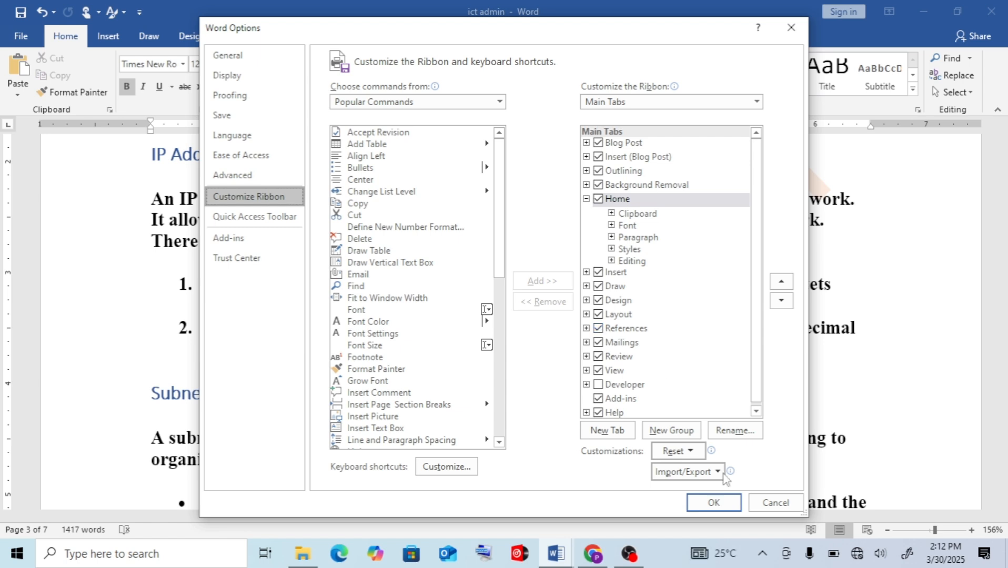
pyautogui.click(712, 504)
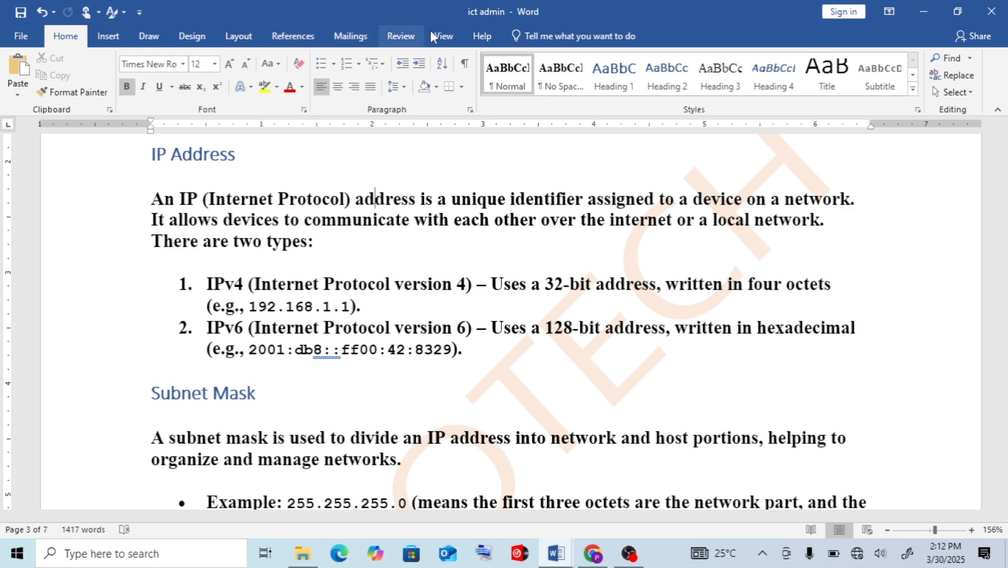
# Step: Look through the built-in automatic and manual table of contents designs without inserting one
pyautogui.click(268, 45)
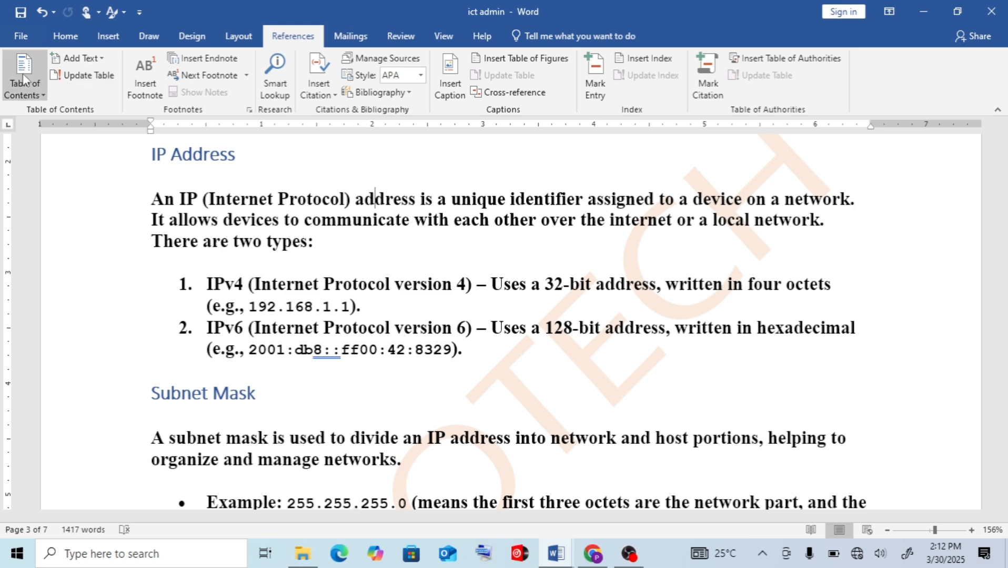
pyautogui.click(44, 98)
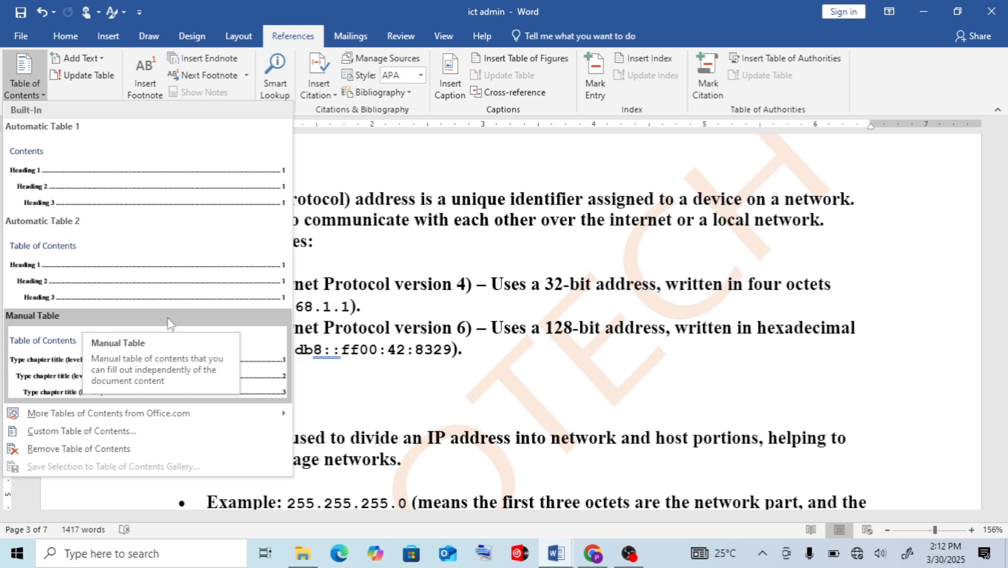
pyautogui.moveTo(59, 420)
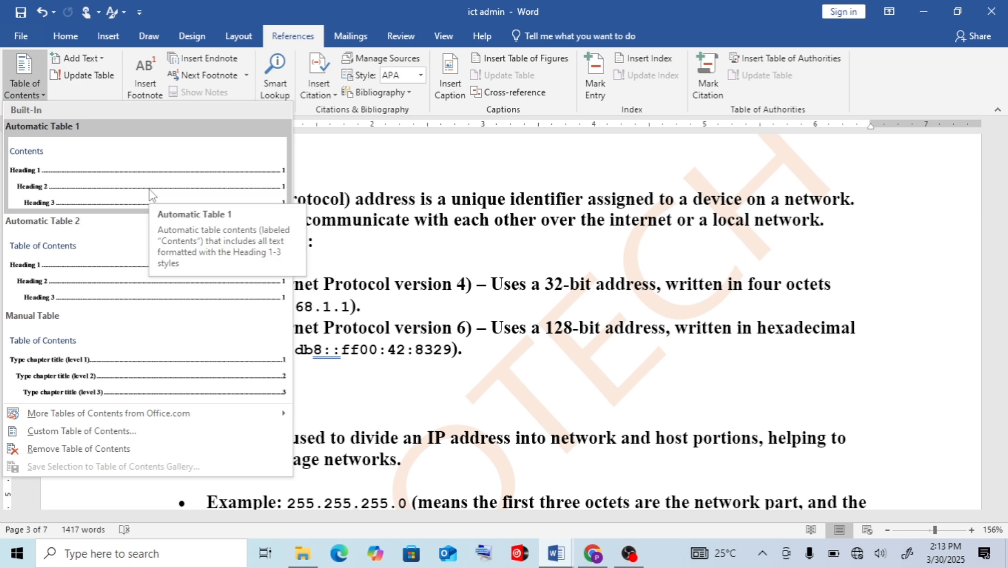
pyautogui.click(361, 173)
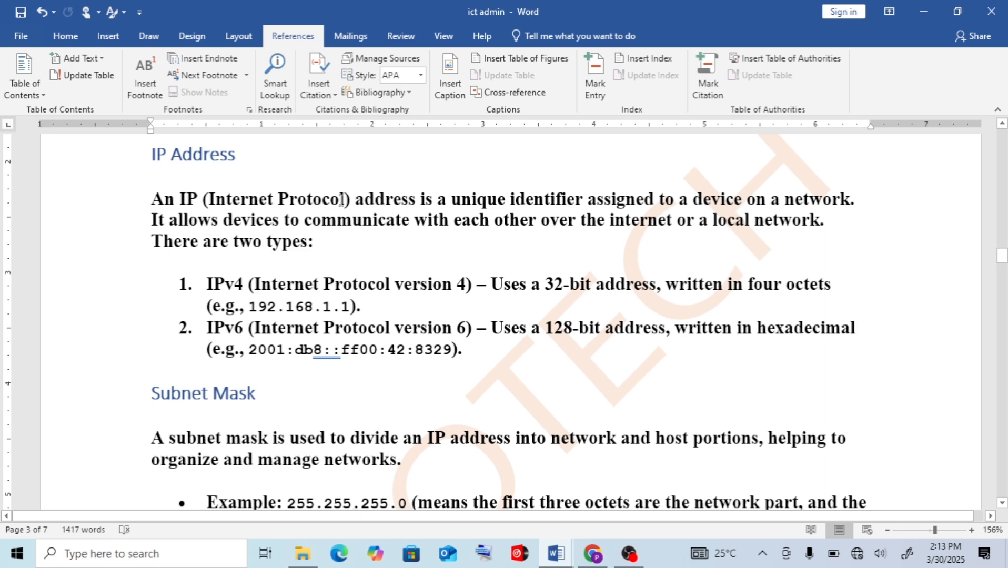
# Step: Add an empty line above "Chapter 1: ICT Administration" at the document's start and insert the Automatic Table 2 table of contents there
pyautogui.scroll(20, 341, 200)
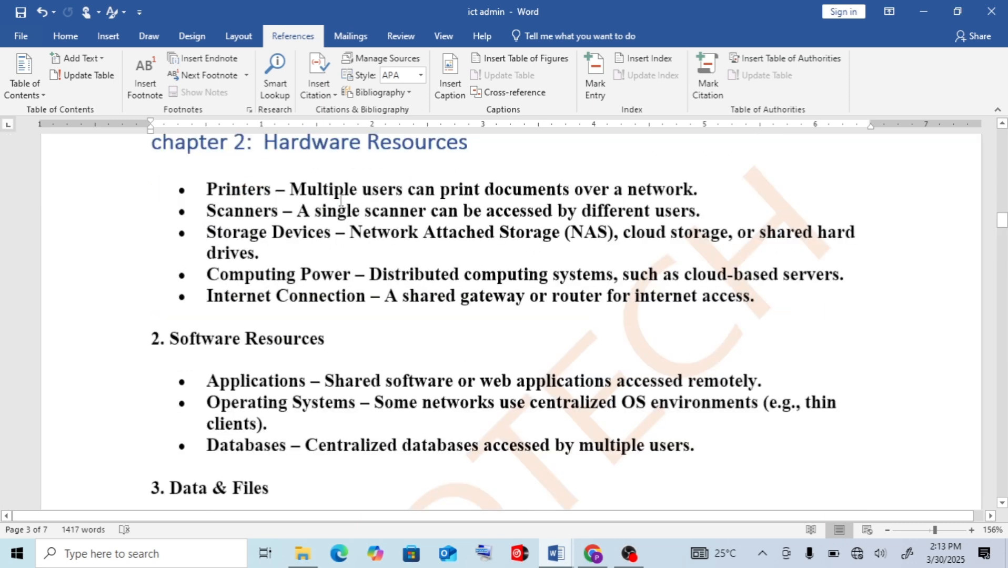
pyautogui.scroll(8, 341, 200)
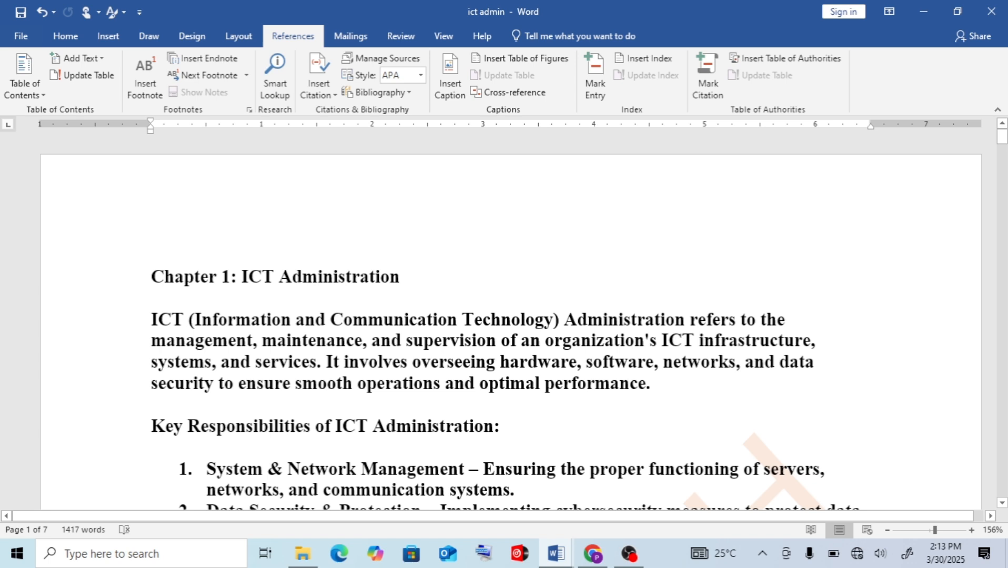
pyautogui.click(156, 260)
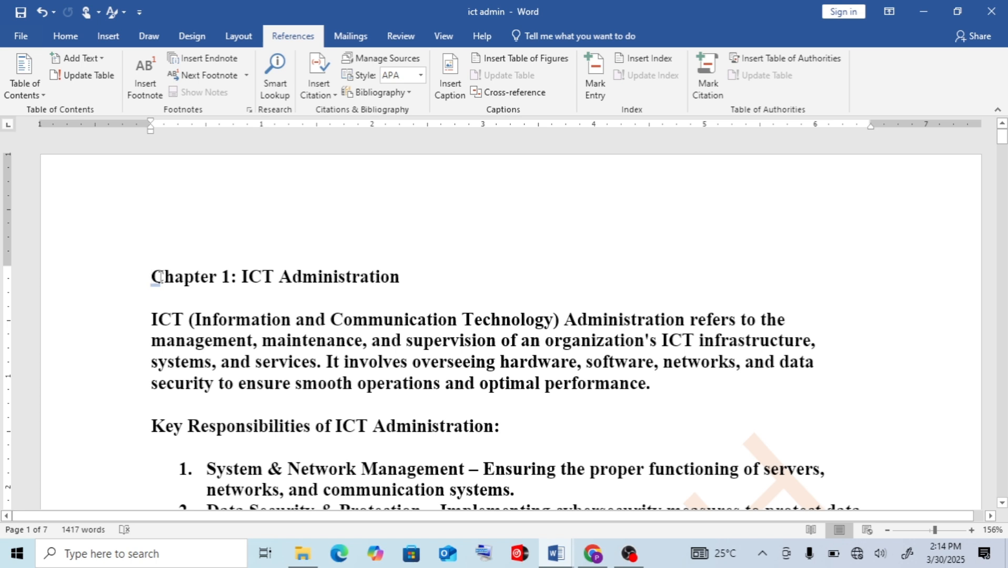
pyautogui.press('Return')
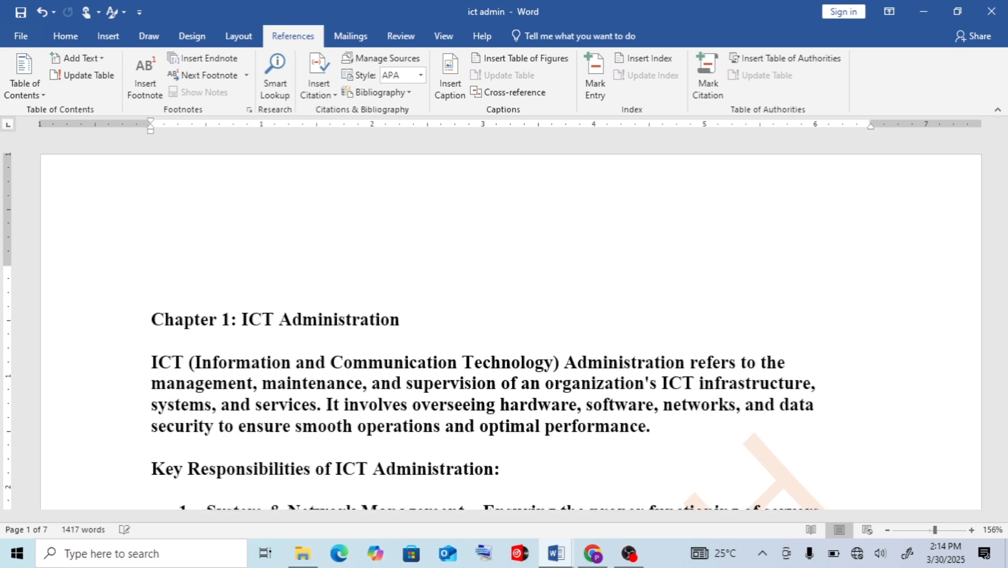
pyautogui.click(156, 288)
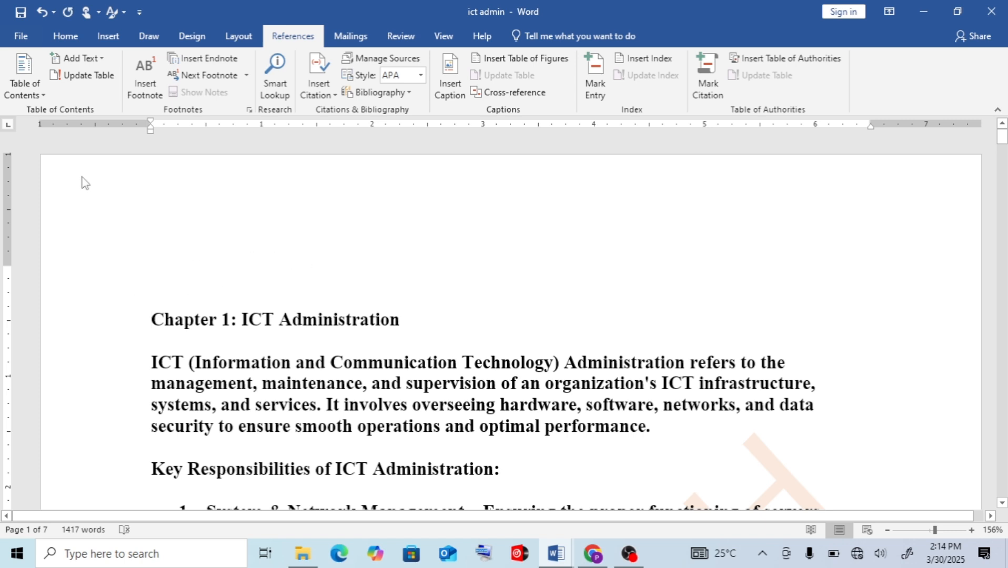
pyautogui.click(41, 96)
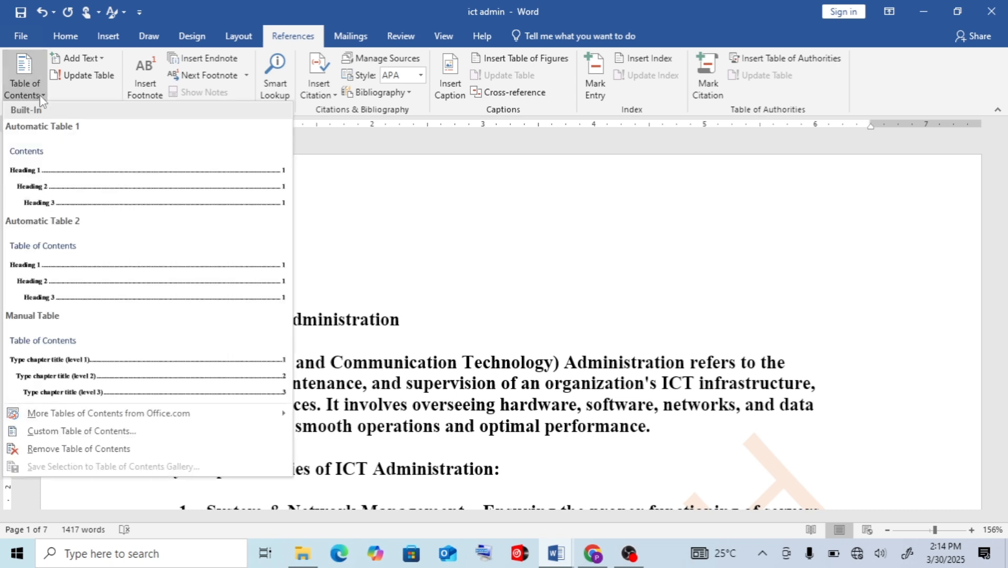
pyautogui.click(65, 271)
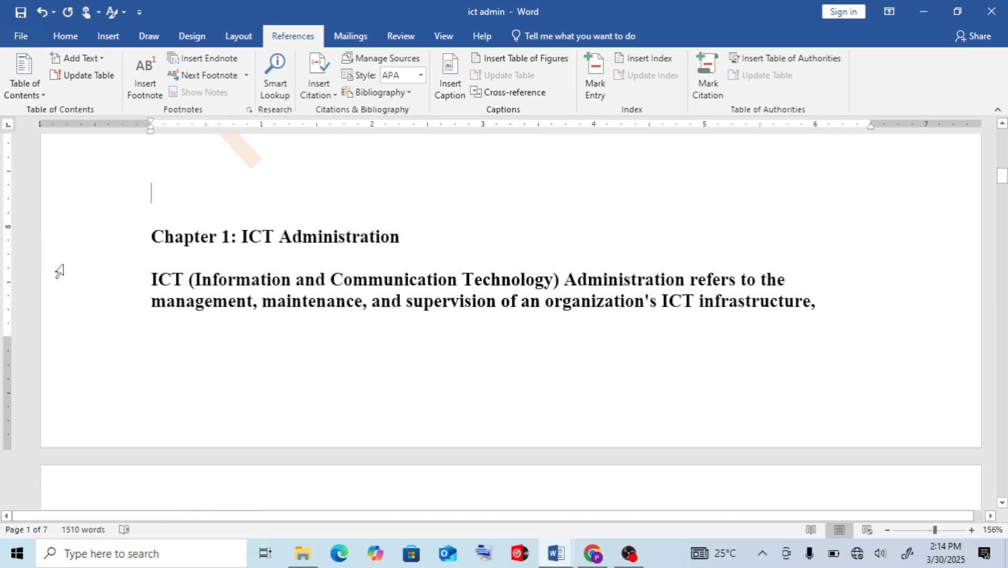
# Step: Review the chapter and subheading entries with their page numbers in the inserted table of contents
pyautogui.scroll(10, 59, 271)
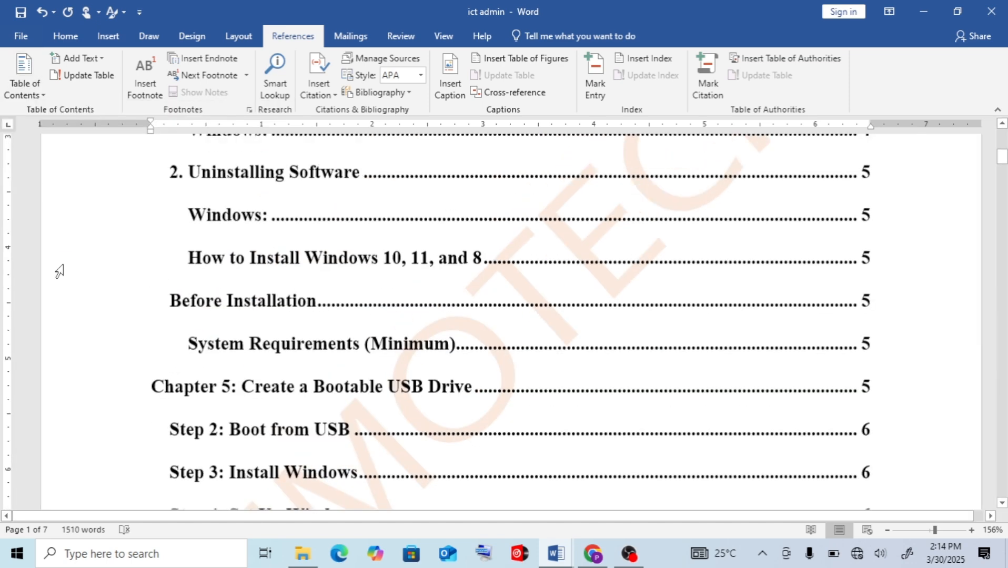
pyautogui.scroll(6, 60, 271)
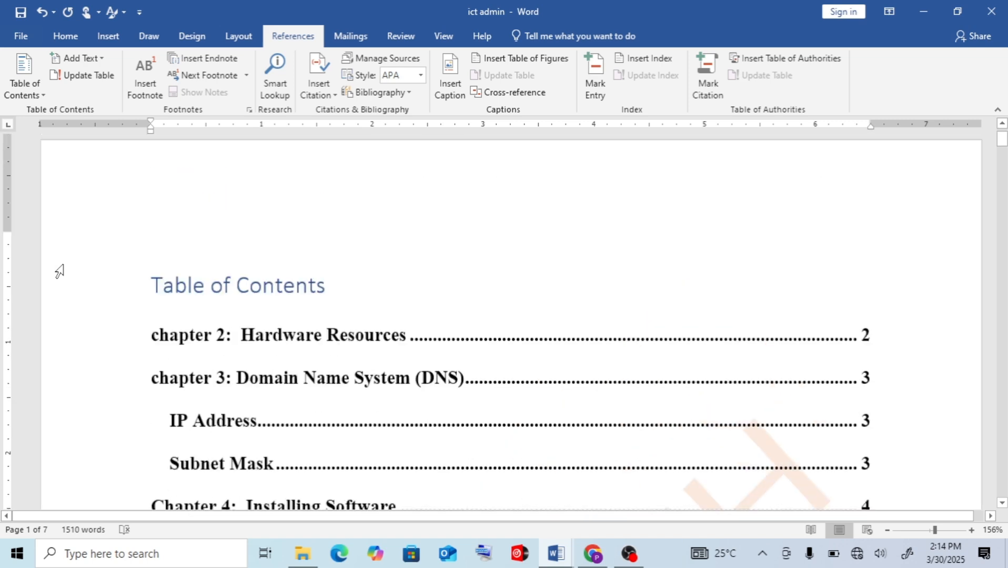
pyautogui.scroll(-5, 59, 271)
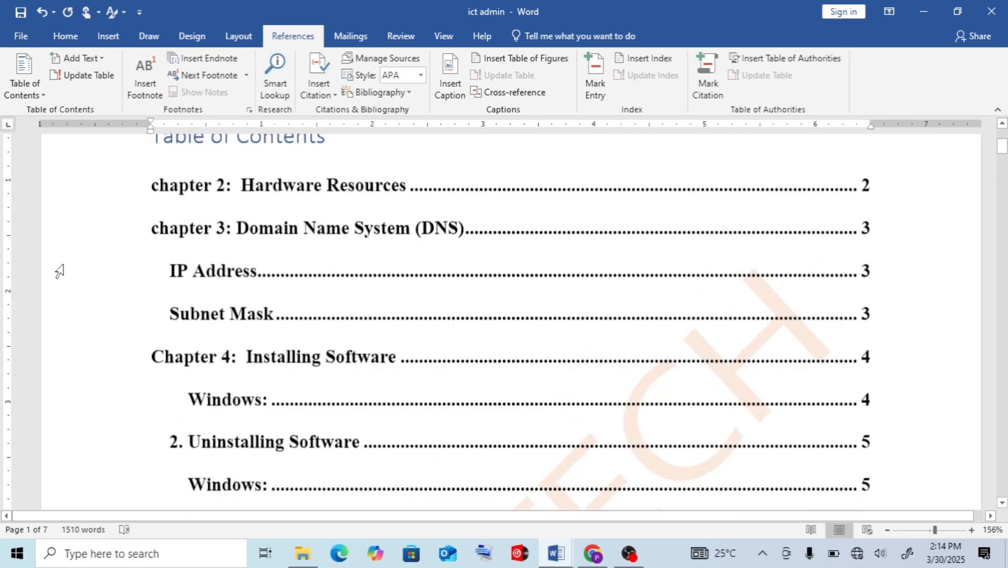
pyautogui.scroll(2, 59, 271)
pyautogui.scroll(-5, 59, 271)
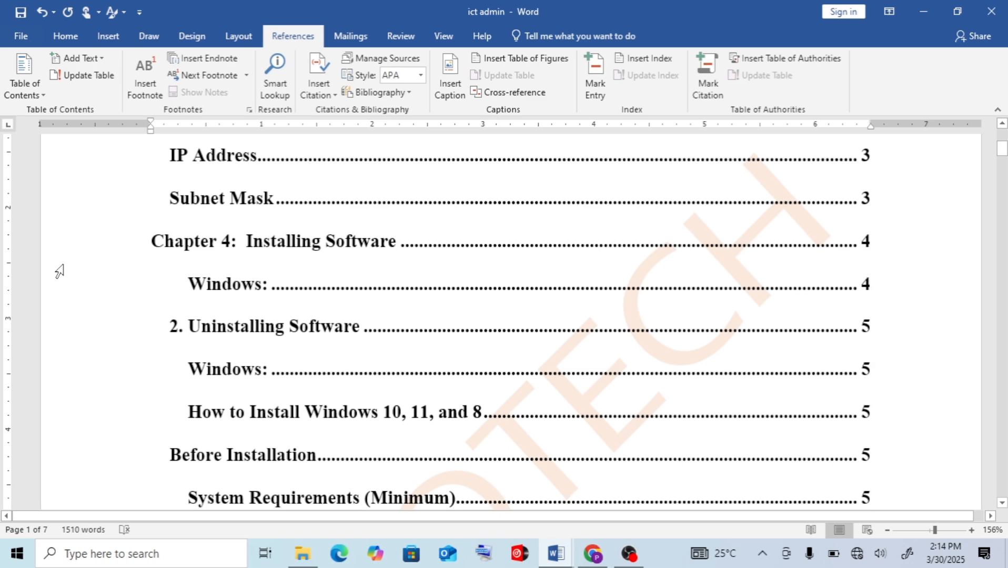
pyautogui.scroll(3, 59, 271)
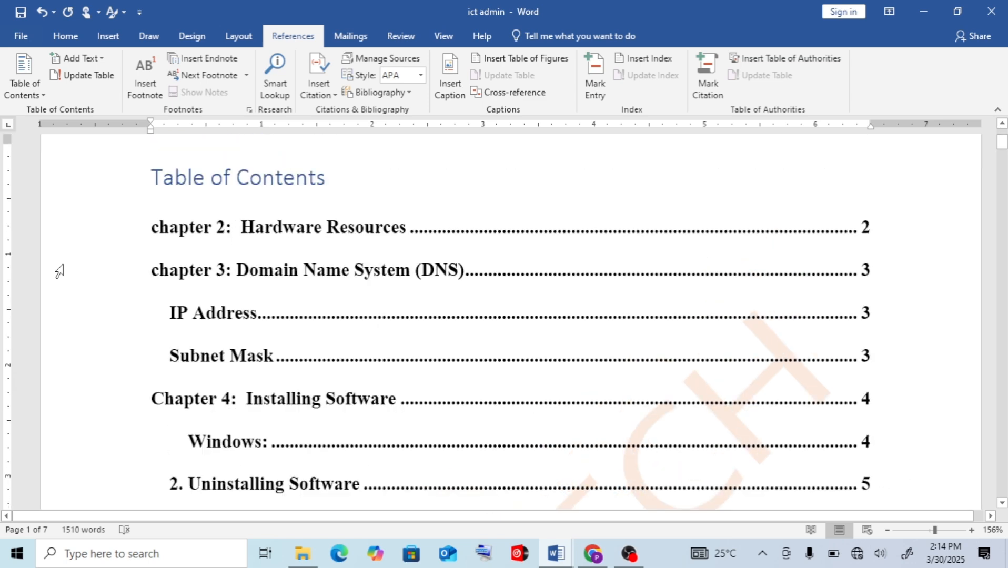
pyautogui.scroll(-5, 60, 272)
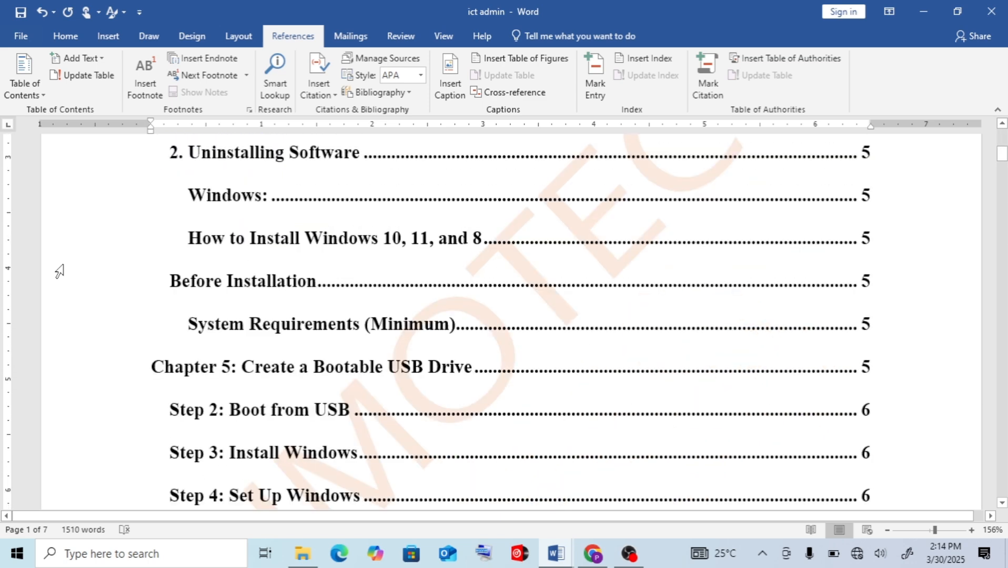
# Step: Copy the numbered ICT administration responsibilities through "Supports decision-making through reliable IT systems" and paste the text at the document's end
pyautogui.scroll(-6, 59, 271)
pyautogui.scroll(3, 60, 272)
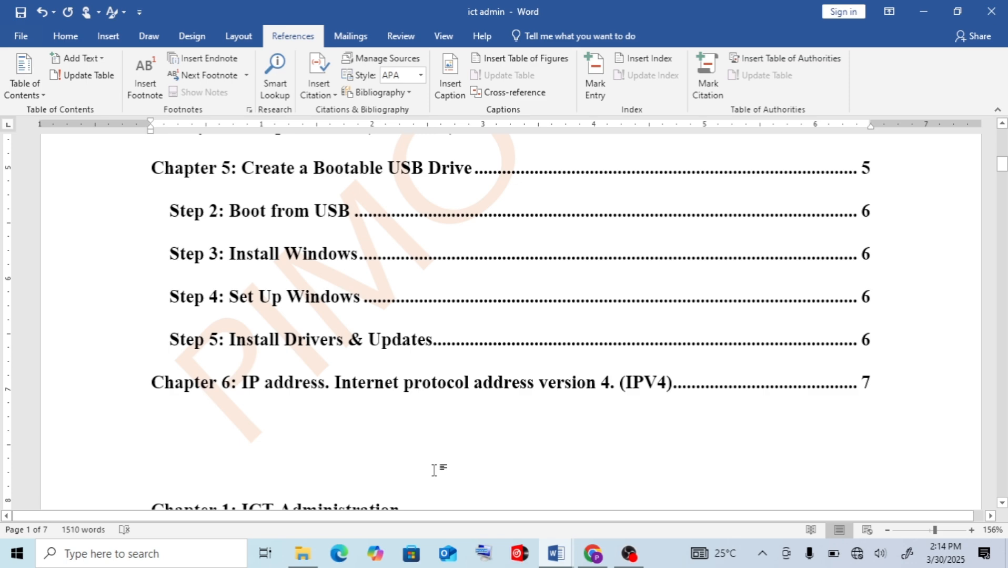
pyautogui.scroll(-5, 434, 470)
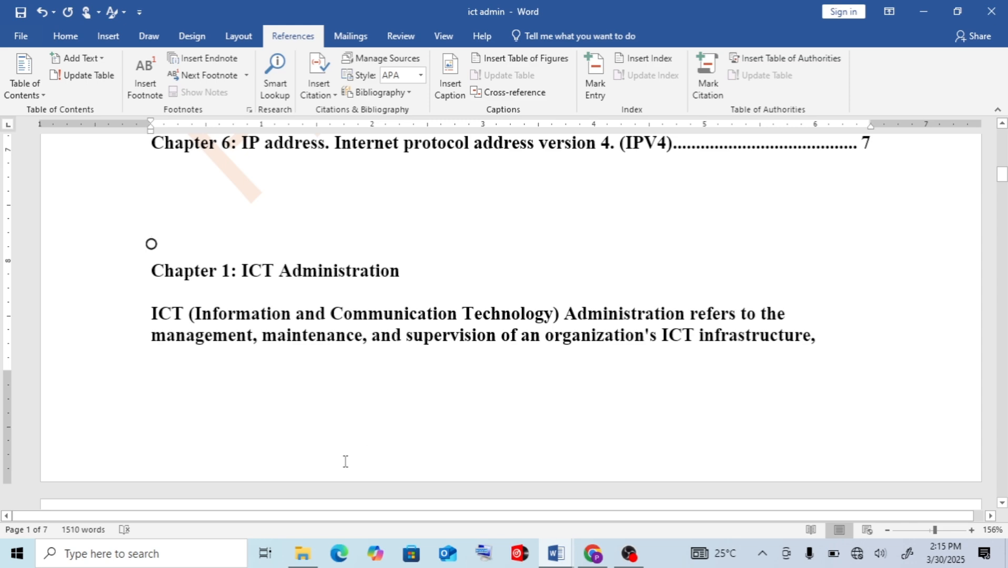
pyautogui.scroll(-10, 459, 445)
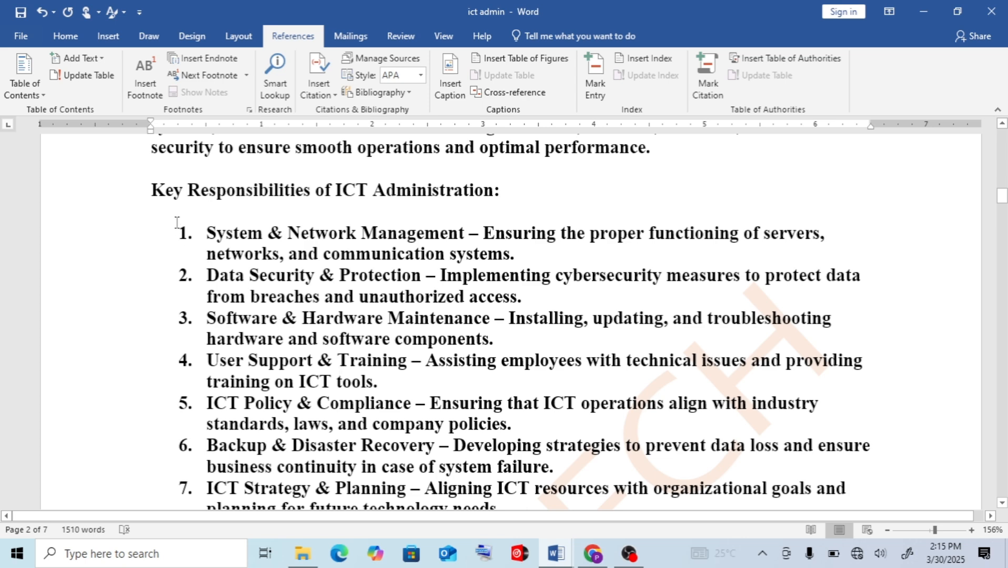
pyautogui.moveTo(206, 232); pyautogui.dragTo(648, 497)
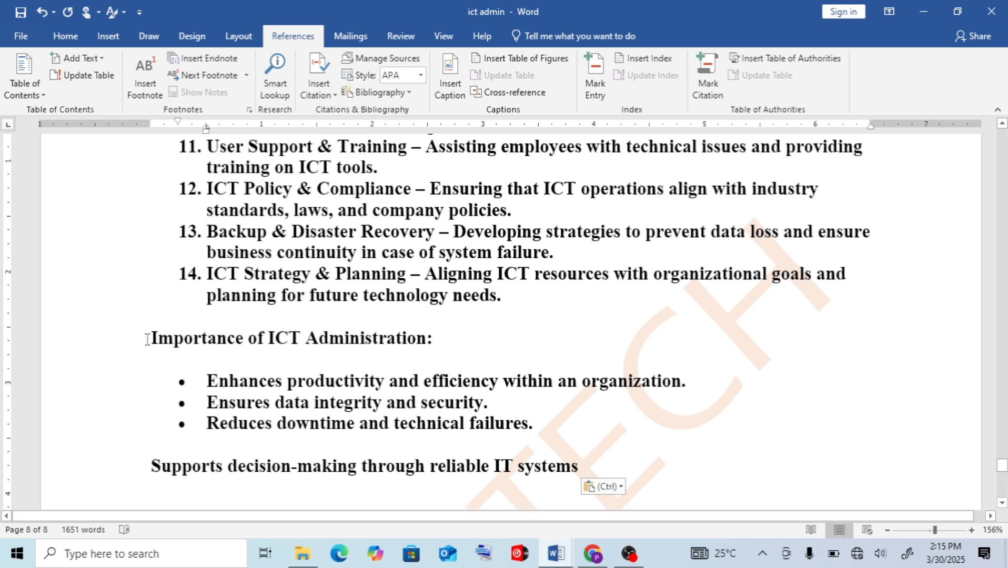
# Step: Prefix the pasted "Importance of ICT Administration:" line with "CHAPTER 7:" and apply the Heading 1 style to it
pyautogui.click(148, 339)
pyautogui.write('CHA')
pyautogui.write('PTER 7:')
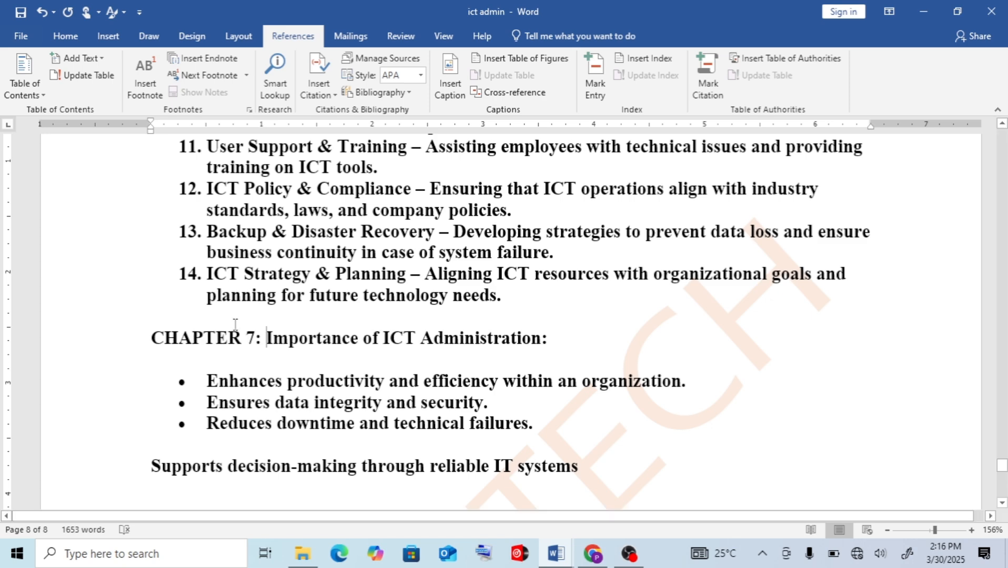
pyautogui.click(124, 349)
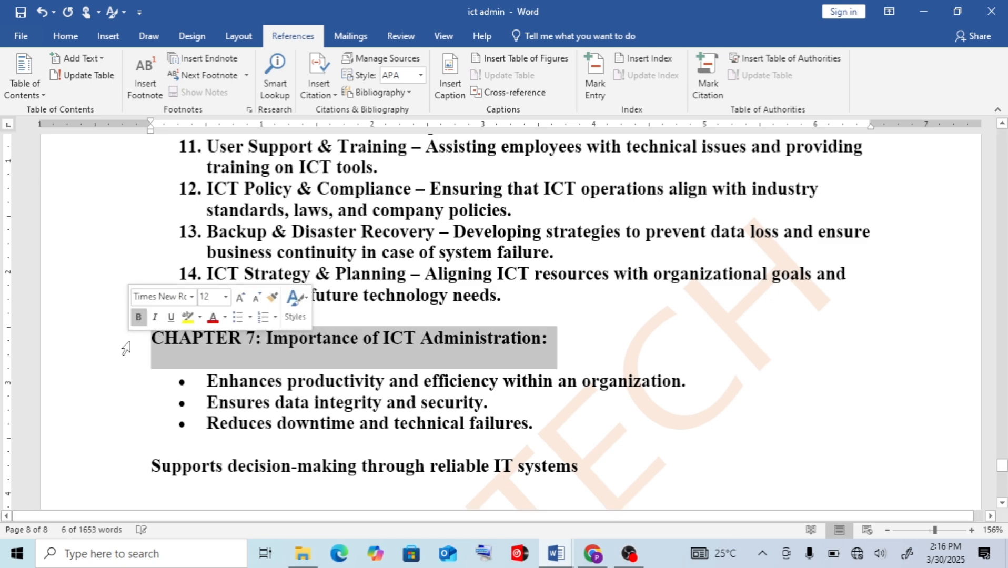
pyautogui.click(65, 36)
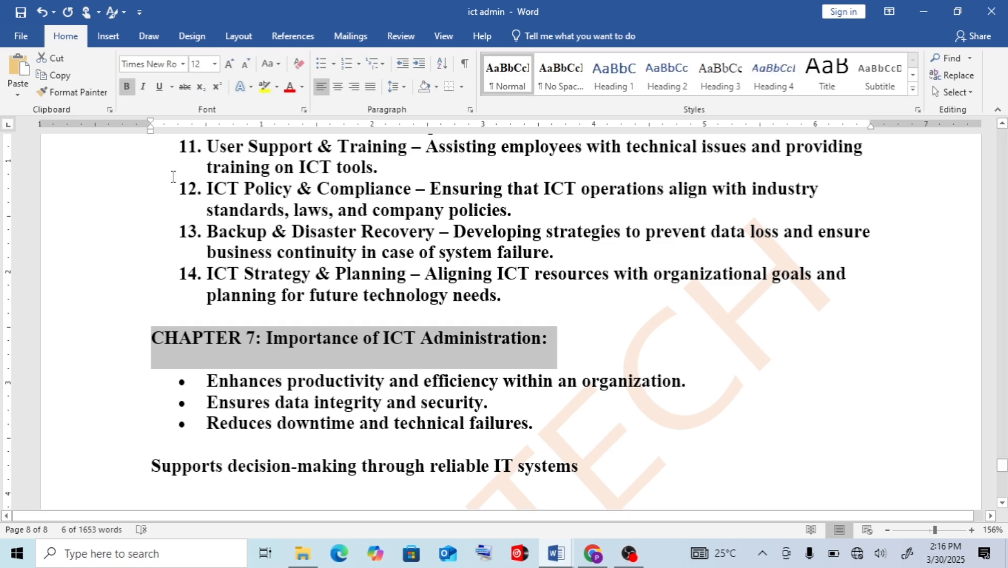
pyautogui.click(611, 80)
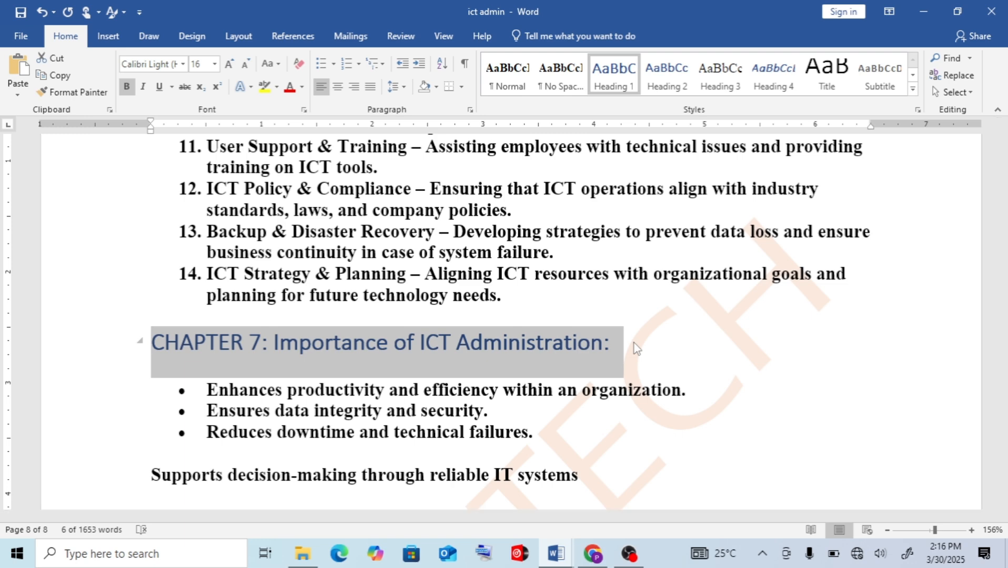
# Step: Return to the document's start and check the table of contents for a Chapter 7 entry
pyautogui.scroll(20, 636, 348)
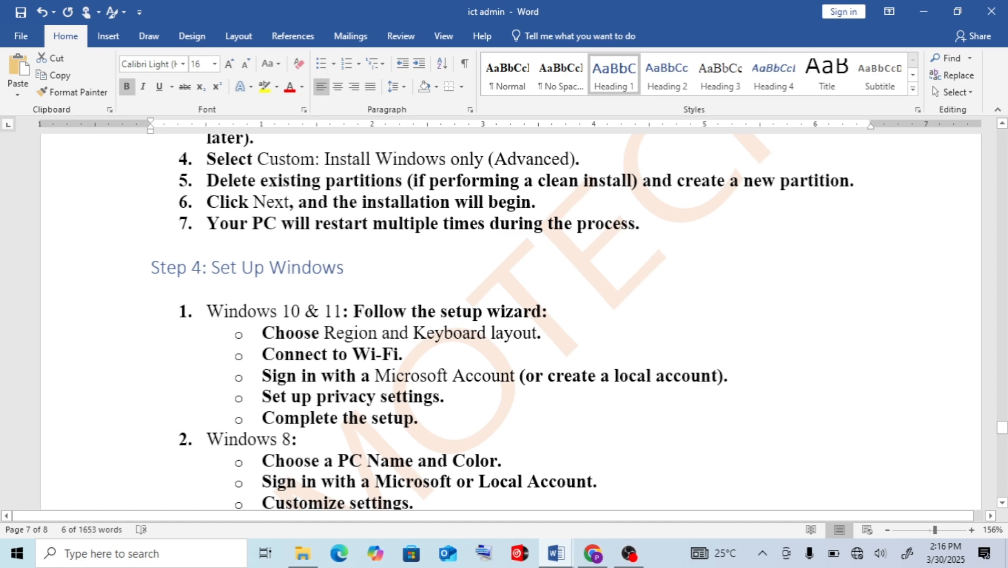
pyautogui.scroll(2, 510, 321)
pyautogui.hotkey('ctrl', 'Home')
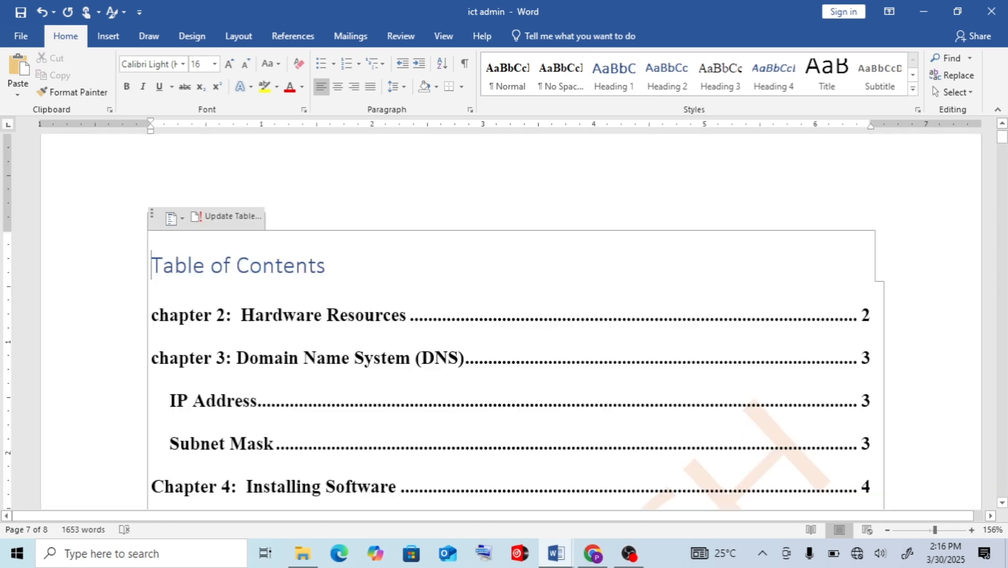
pyautogui.scroll(-10, 510, 321)
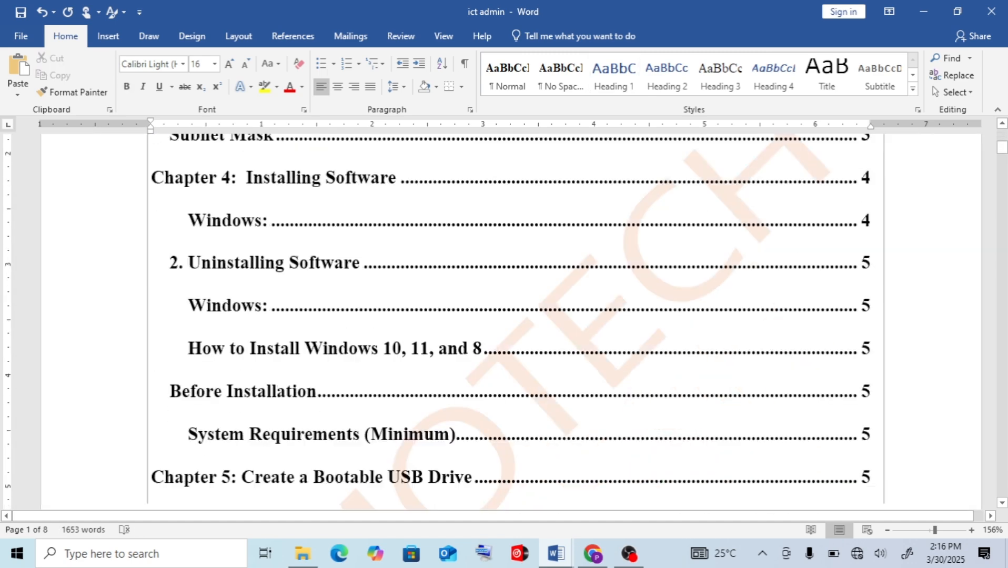
pyautogui.scroll(-2, 510, 321)
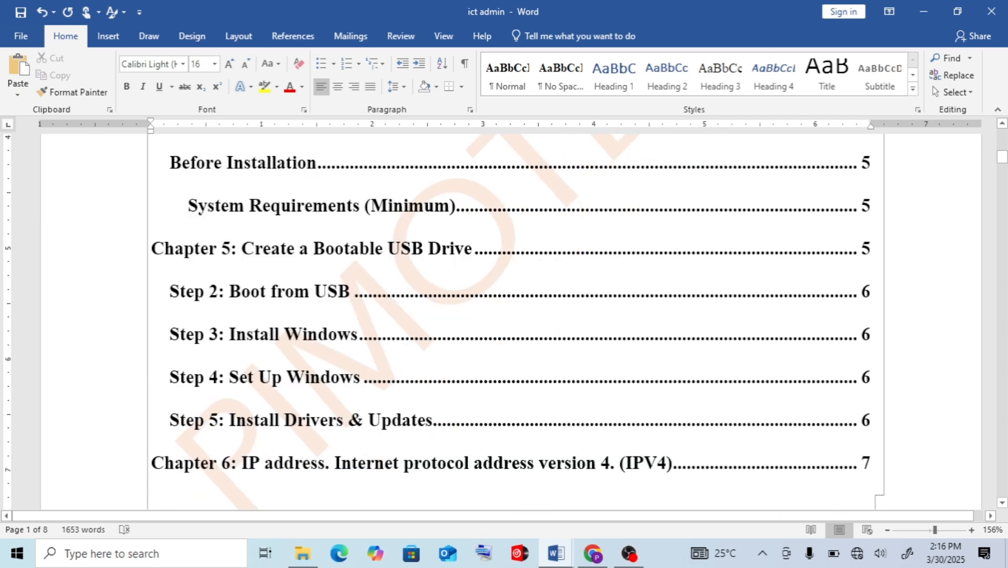
pyautogui.scroll(-2, 510, 320)
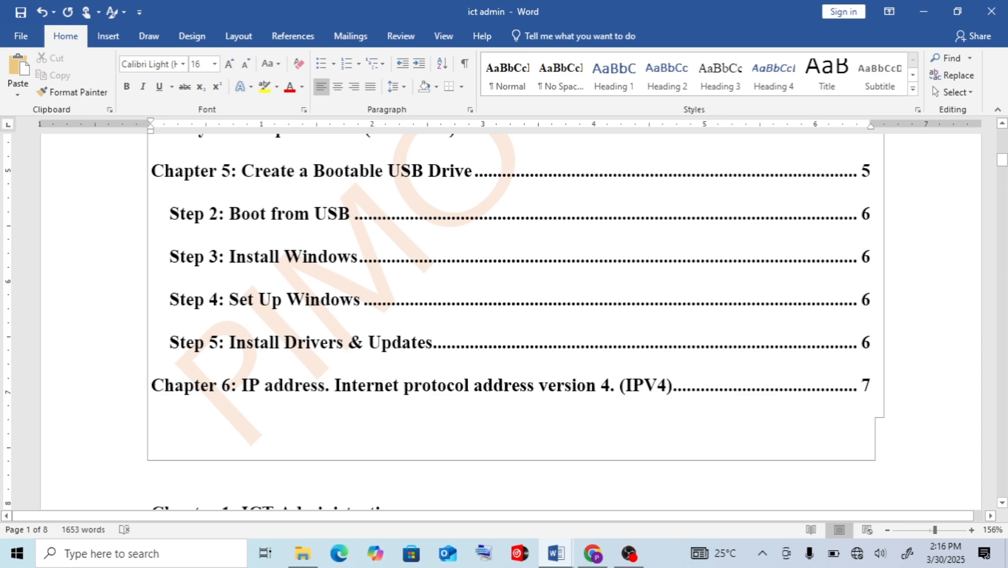
pyautogui.scroll(10, 151, 208)
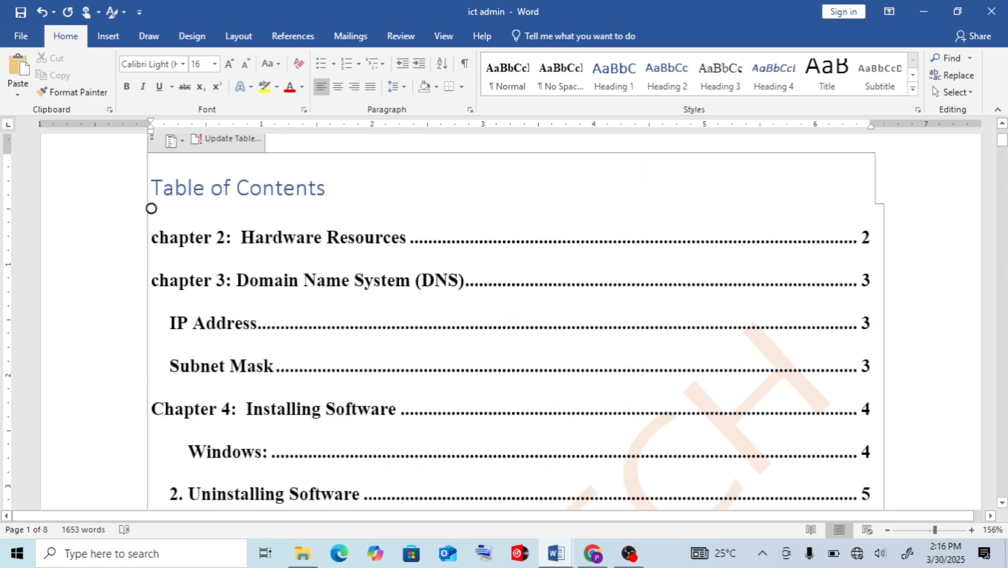
pyautogui.scroll(3, 151, 208)
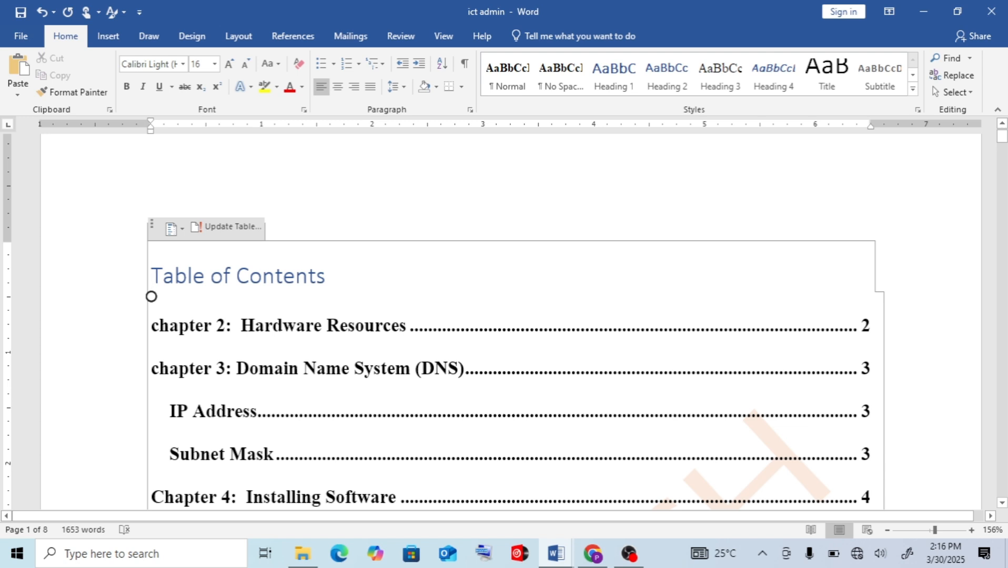
# Step: Update the entire table of contents and check its chapter entries and page numbers
pyautogui.click(231, 231)
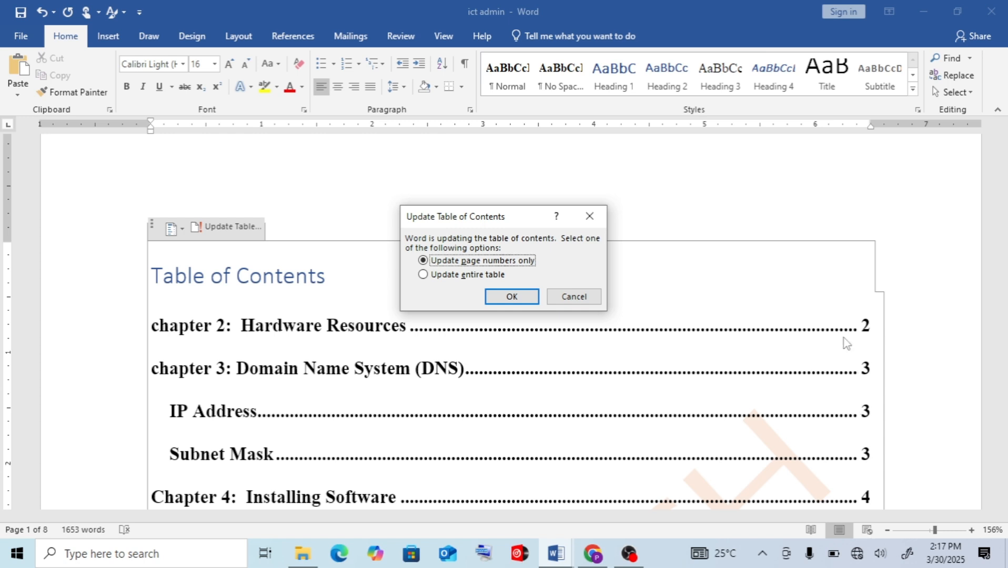
pyautogui.click(424, 275)
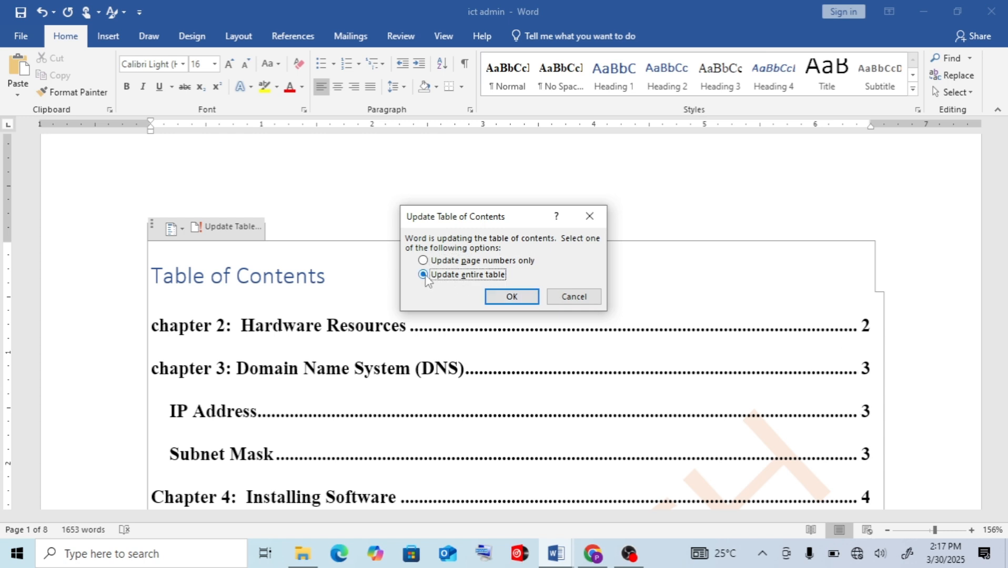
pyautogui.click(508, 295)
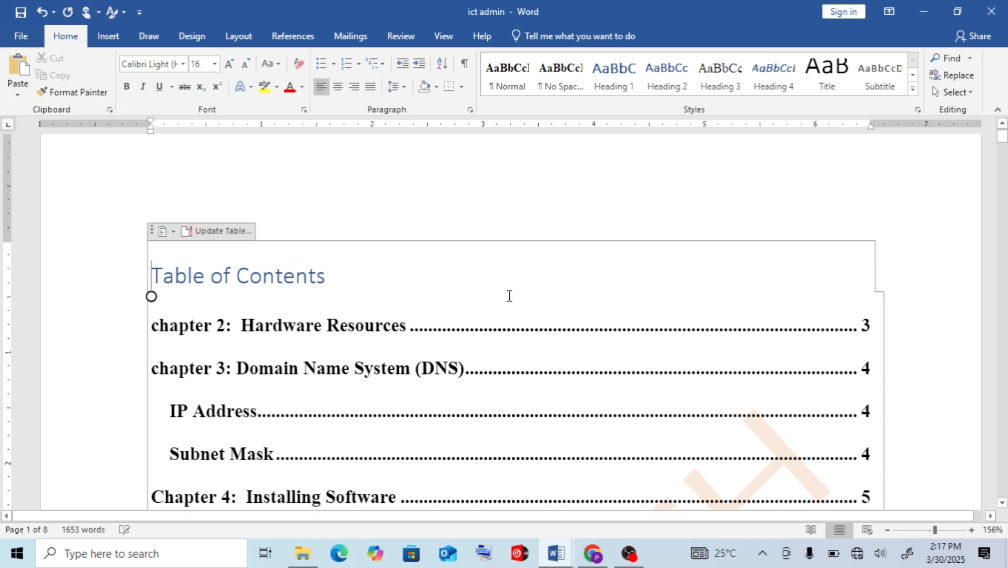
pyautogui.scroll(-10, 510, 296)
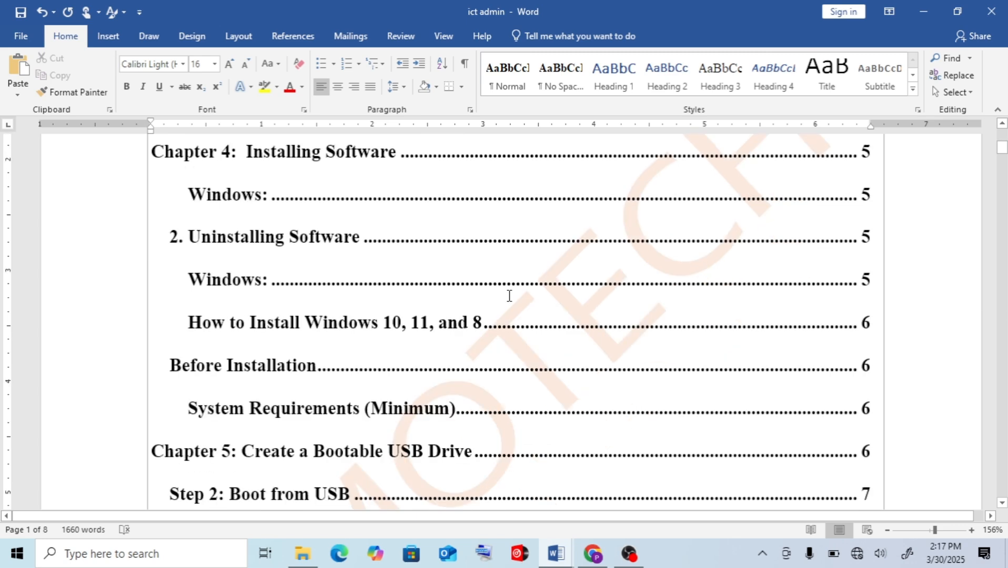
pyautogui.scroll(-5, 509, 295)
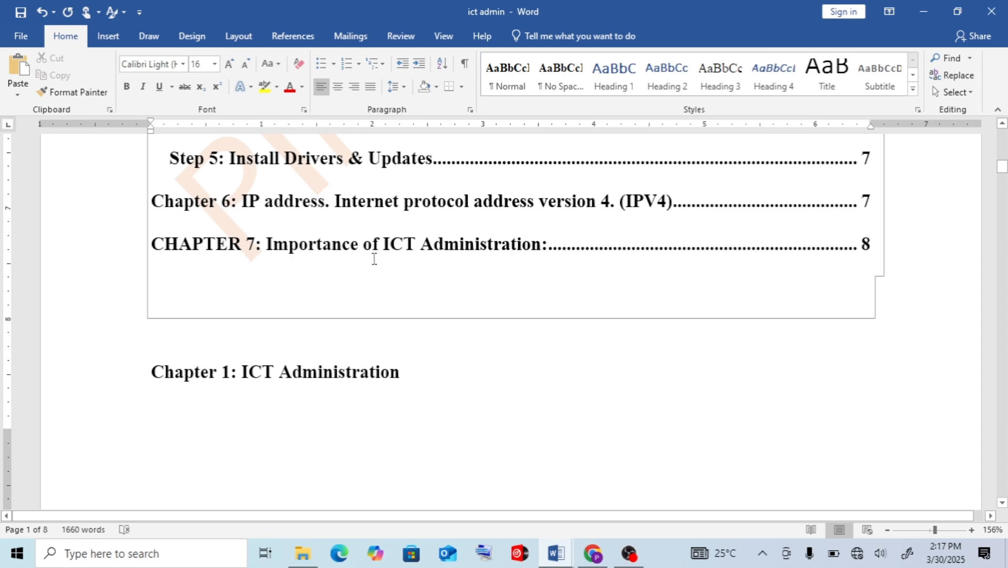
pyautogui.scroll(10, 374, 259)
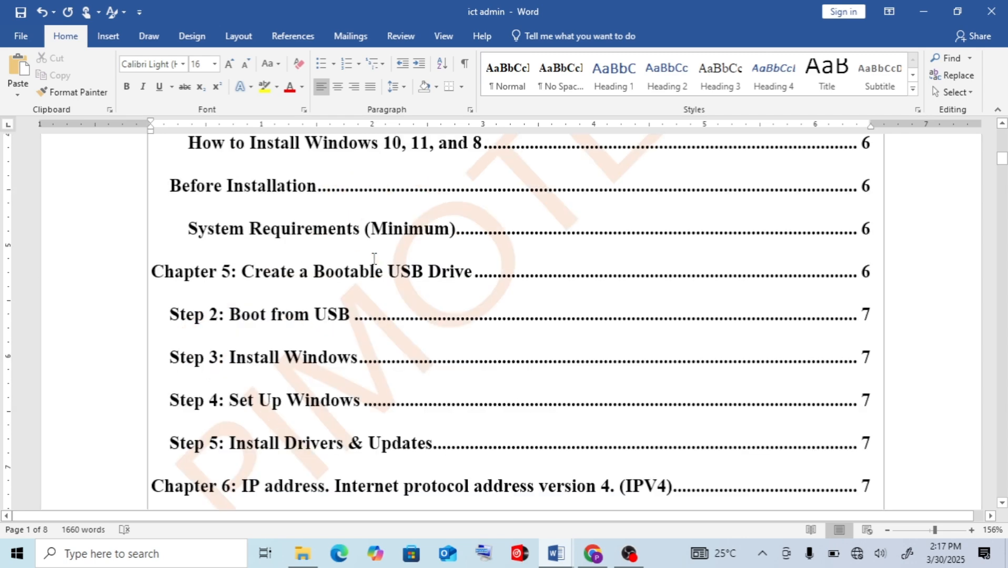
pyautogui.scroll(6, 374, 259)
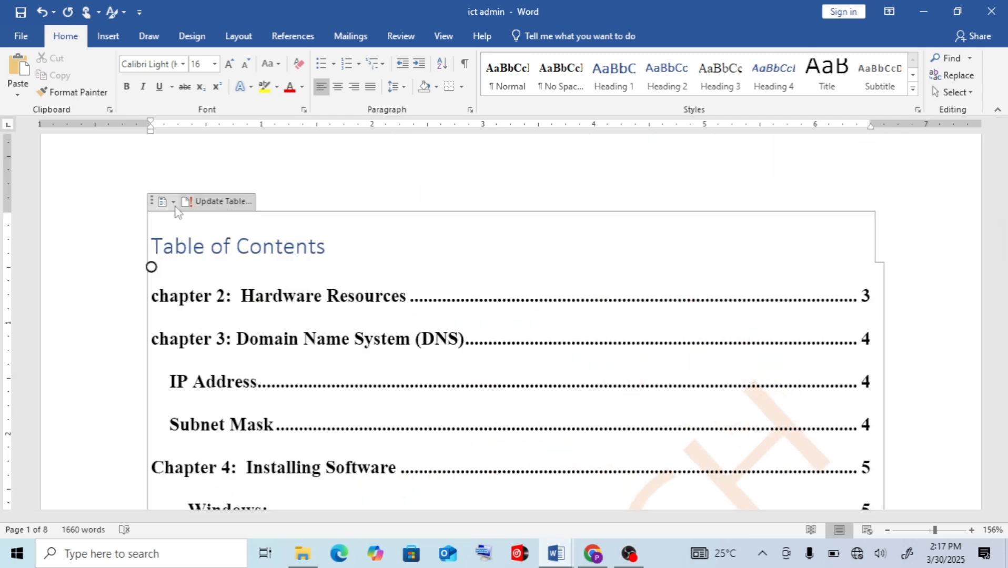
# Step: Undo the table update, the Chapter 7 additions at the document's end and the table of contents insertion
pyautogui.hotkey('ctrl', 'z')
pyautogui.scroll(15, 168, 235)
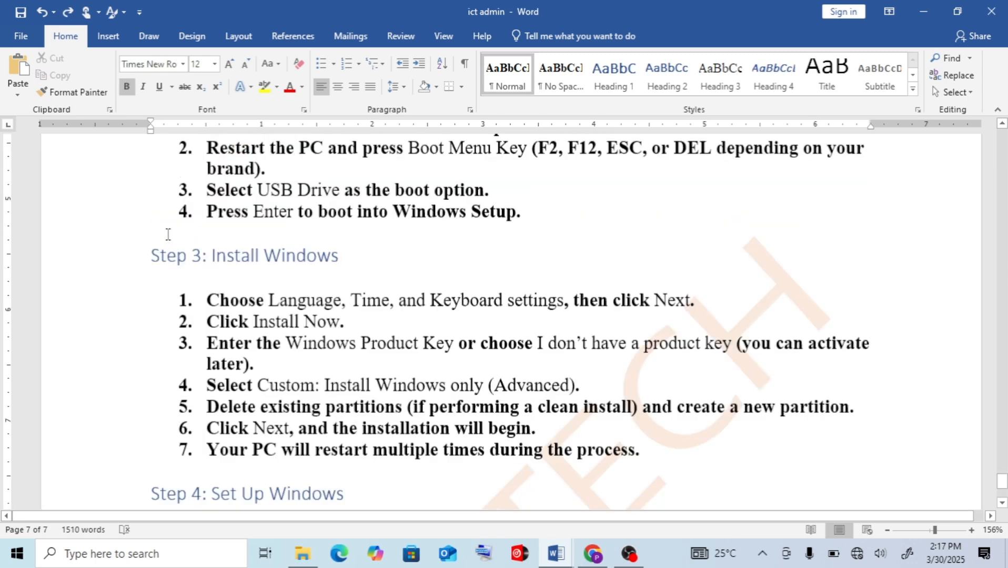
pyautogui.scroll(-3, 510, 326)
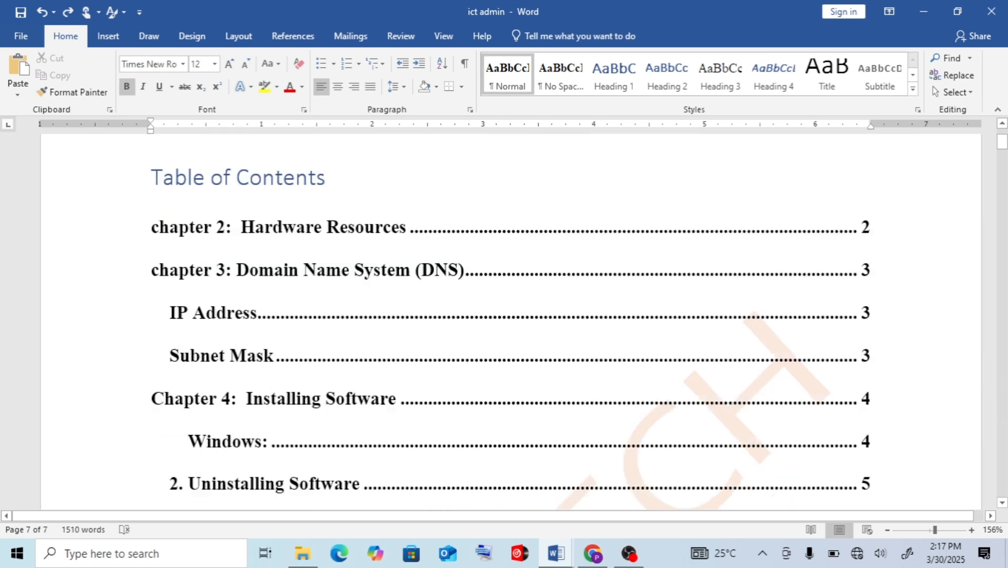
pyautogui.hotkey('ctrl', 'z')
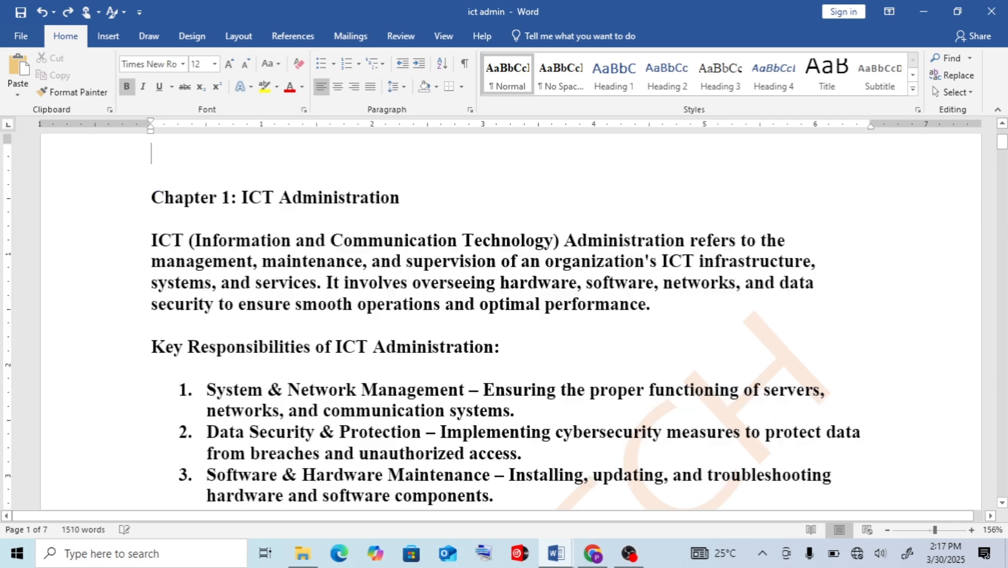
pyautogui.scroll(3, 151, 293)
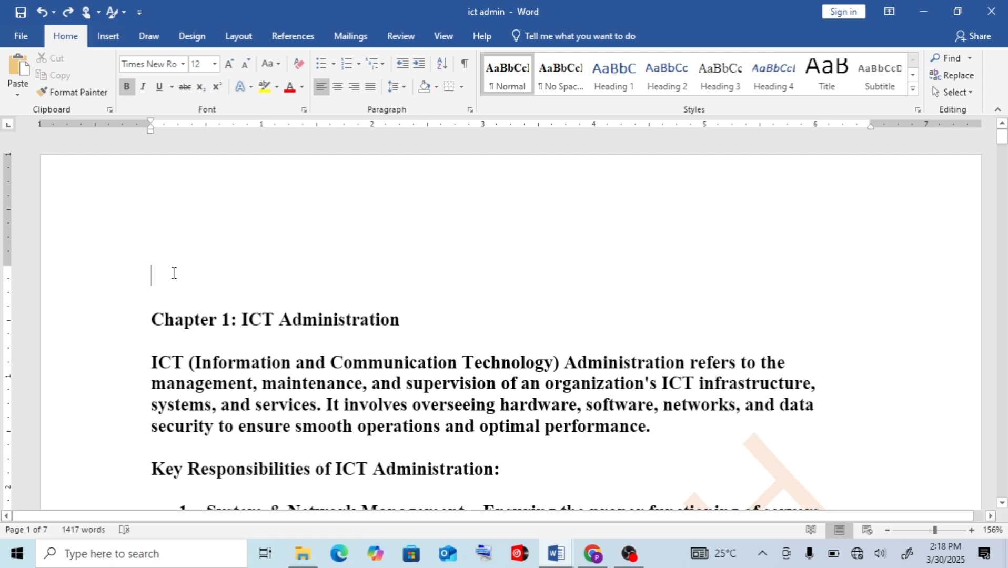
# Step: Insert a blank page before "Chapter 1: ICT Administration" and return to the start of the document
pyautogui.click(111, 39)
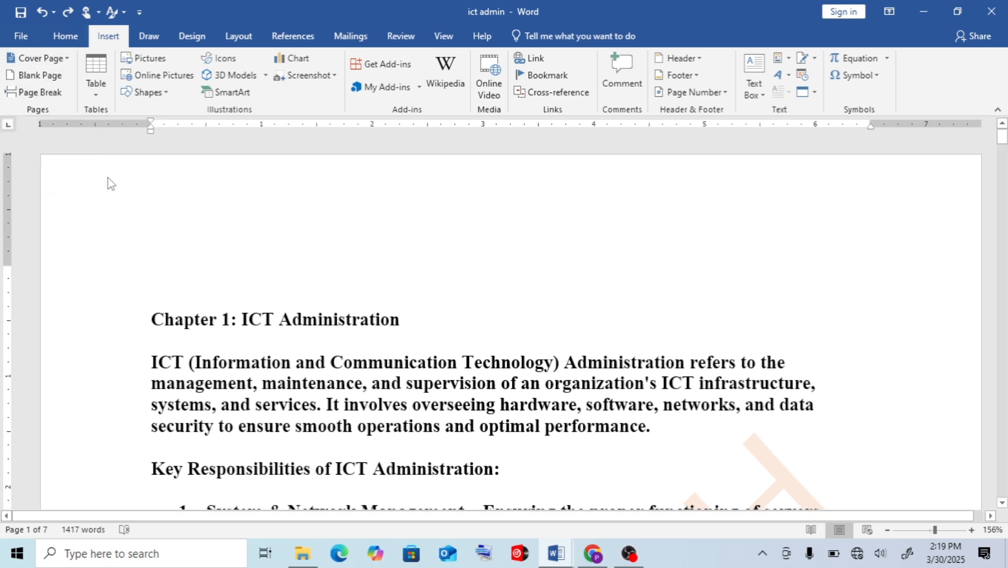
pyautogui.click(59, 79)
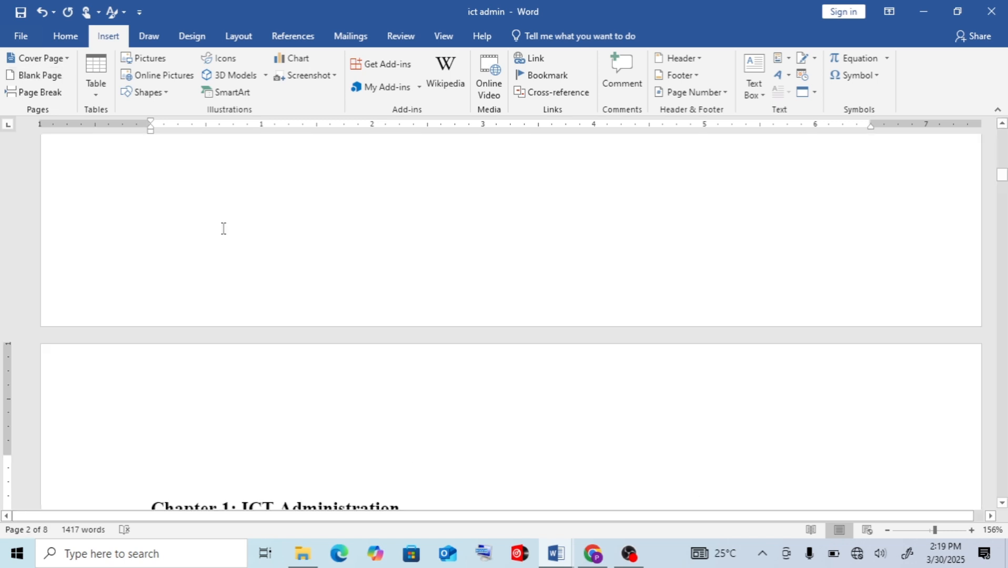
pyautogui.scroll(10, 223, 228)
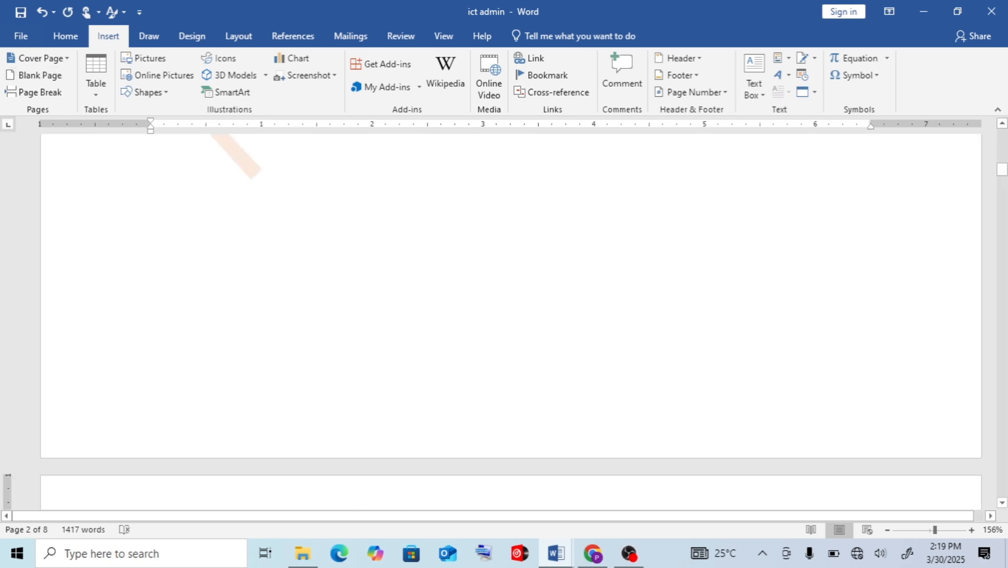
pyautogui.scroll(-5, 510, 321)
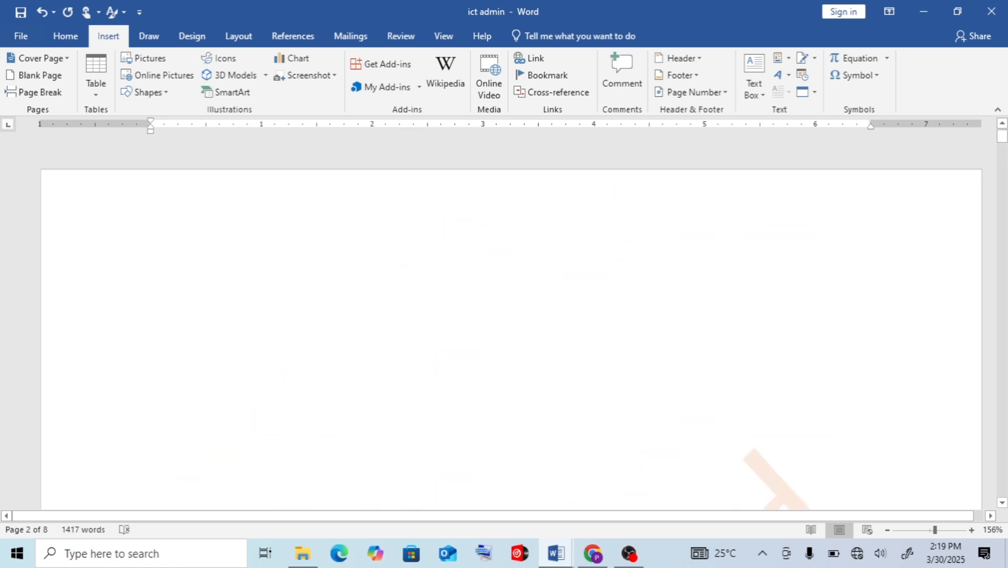
pyautogui.scroll(-7, 510, 321)
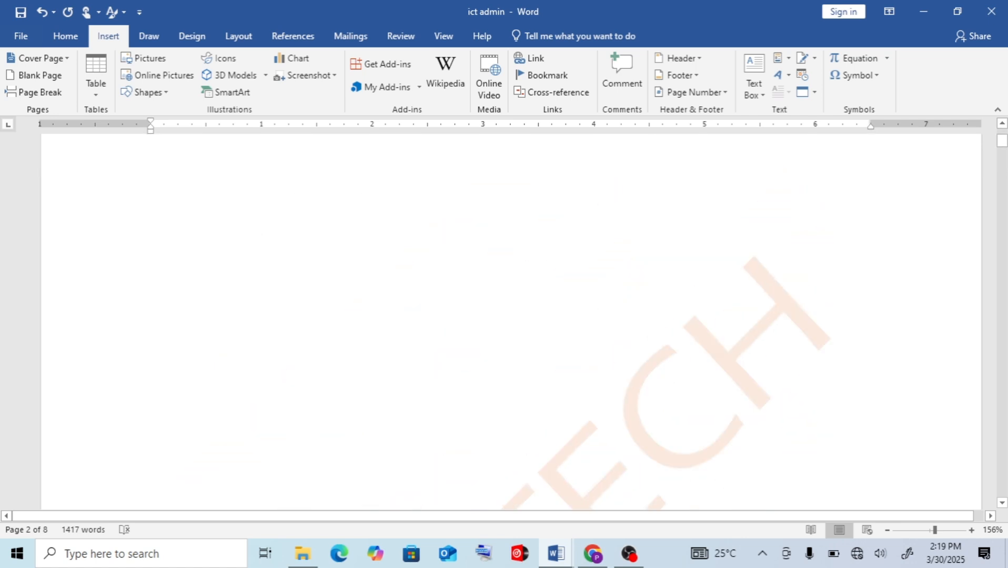
pyautogui.scroll(10, 510, 321)
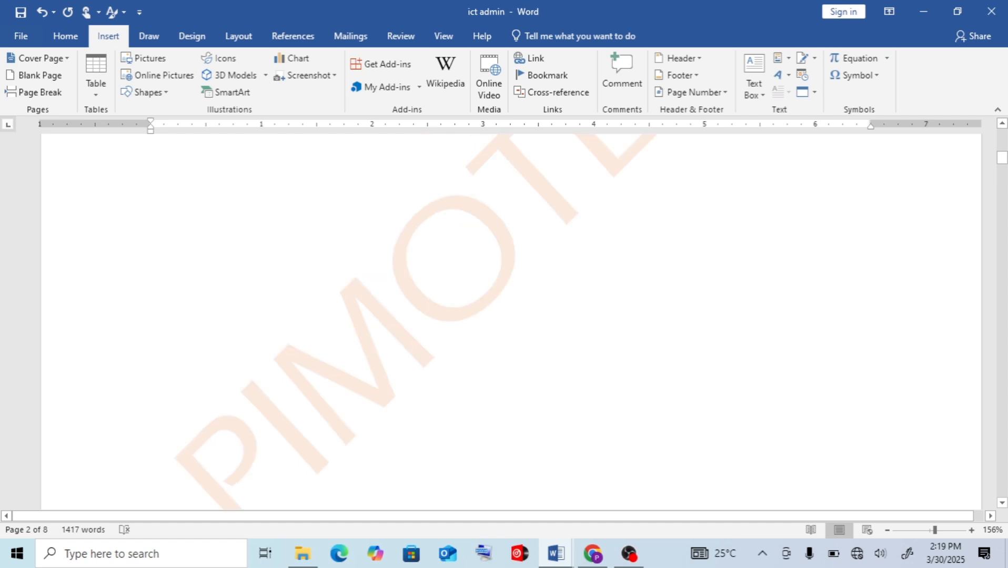
pyautogui.scroll(-6, 510, 321)
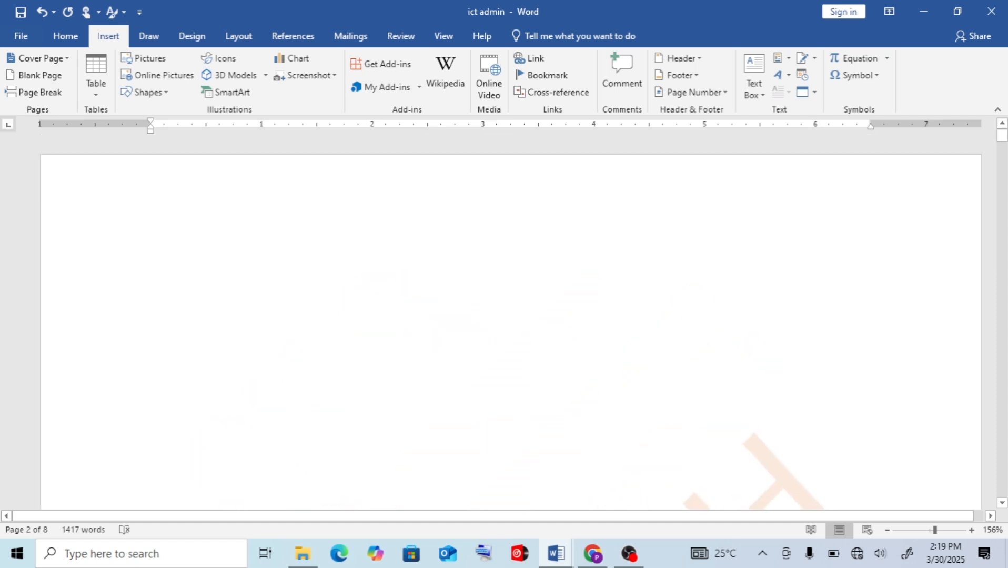
pyautogui.scroll(-5, 510, 321)
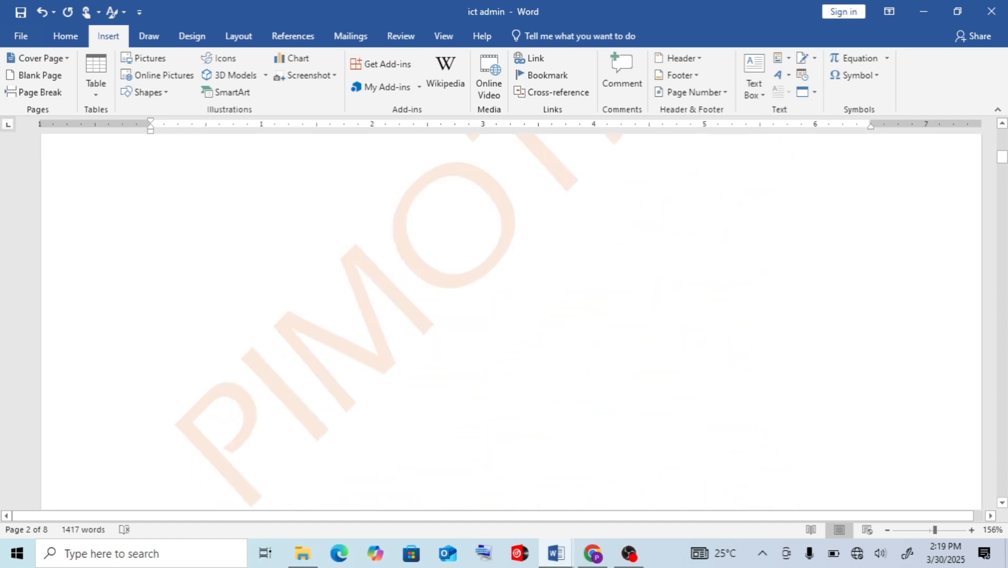
pyautogui.scroll(5, 510, 321)
pyautogui.scroll(5, 510, 321)
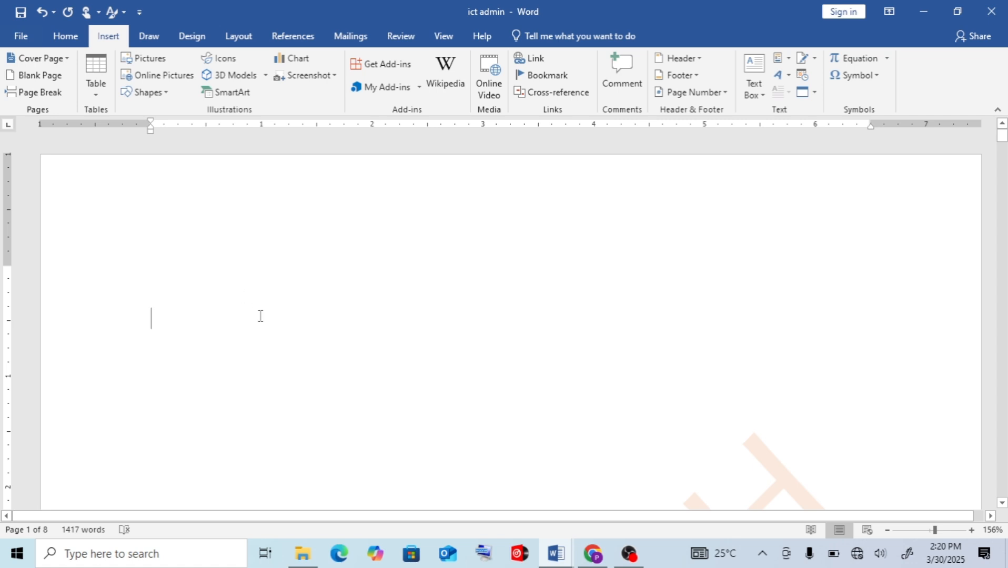
# Step: Insert an Automatic Table 2 table of contents on the blank page preceding Chapter 1
pyautogui.click(287, 37)
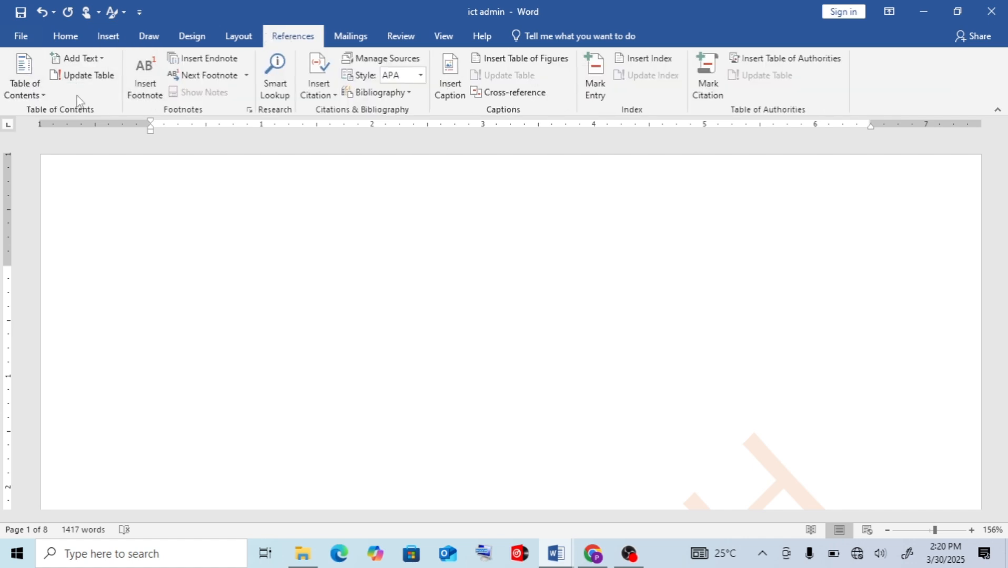
pyautogui.click(44, 96)
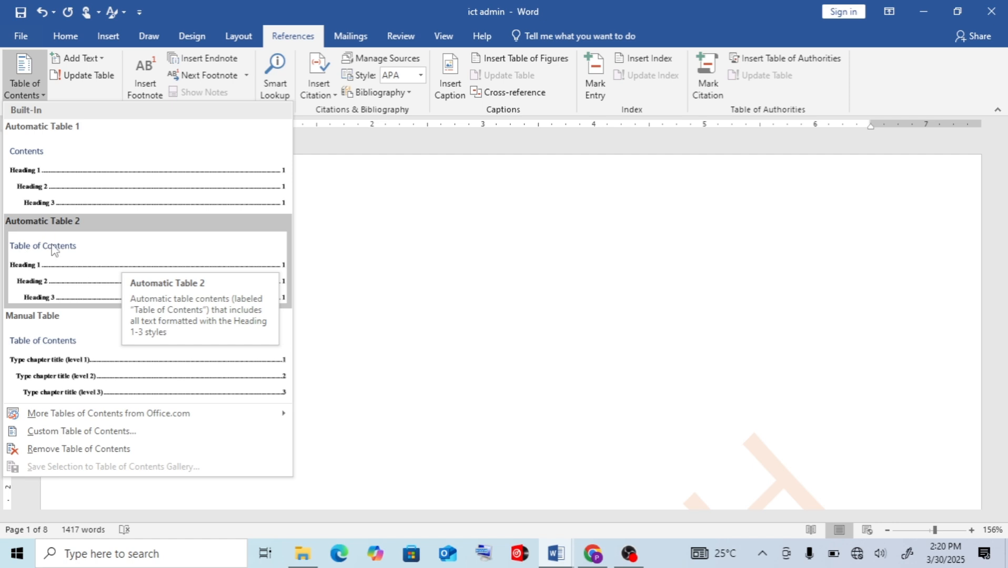
pyautogui.click(83, 265)
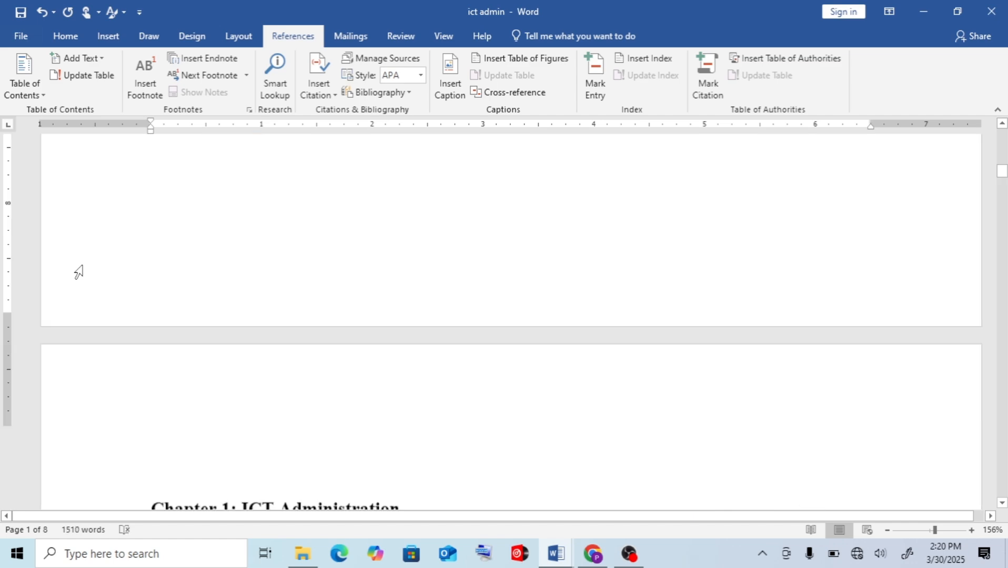
pyautogui.scroll(10, 78, 272)
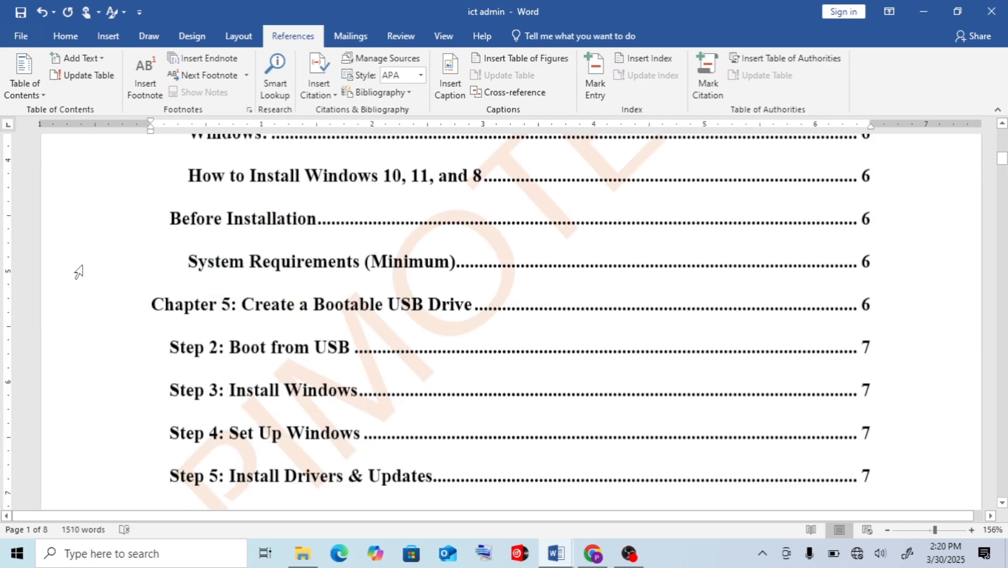
pyautogui.scroll(5, 79, 272)
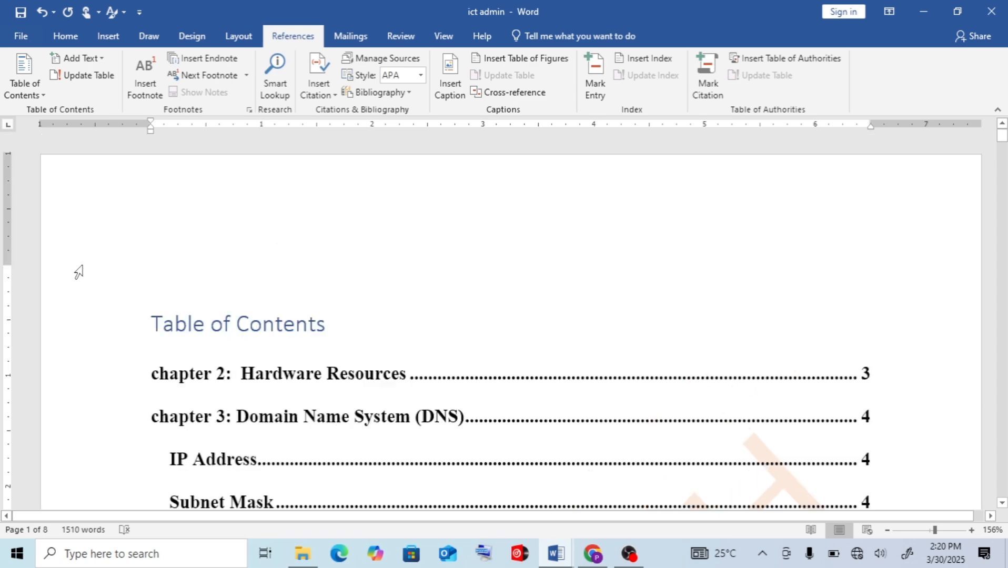
# Step: Examine the table of contents entries and check how its page is separated from the start of "Chapter 1: ICT Administration"
pyautogui.scroll(-12, 79, 272)
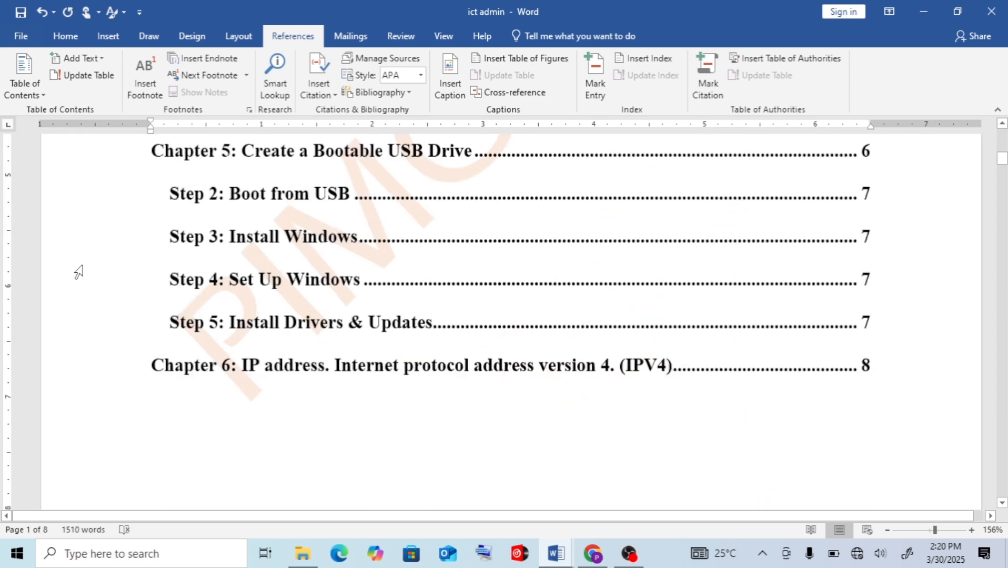
pyautogui.scroll(-5, 79, 272)
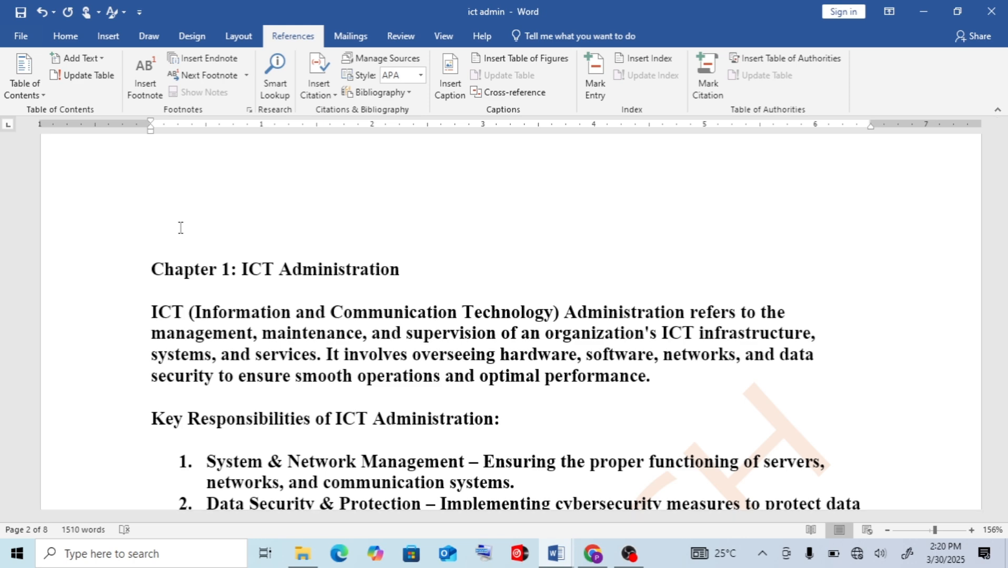
pyautogui.scroll(4, 181, 227)
pyautogui.scroll(-3, 180, 227)
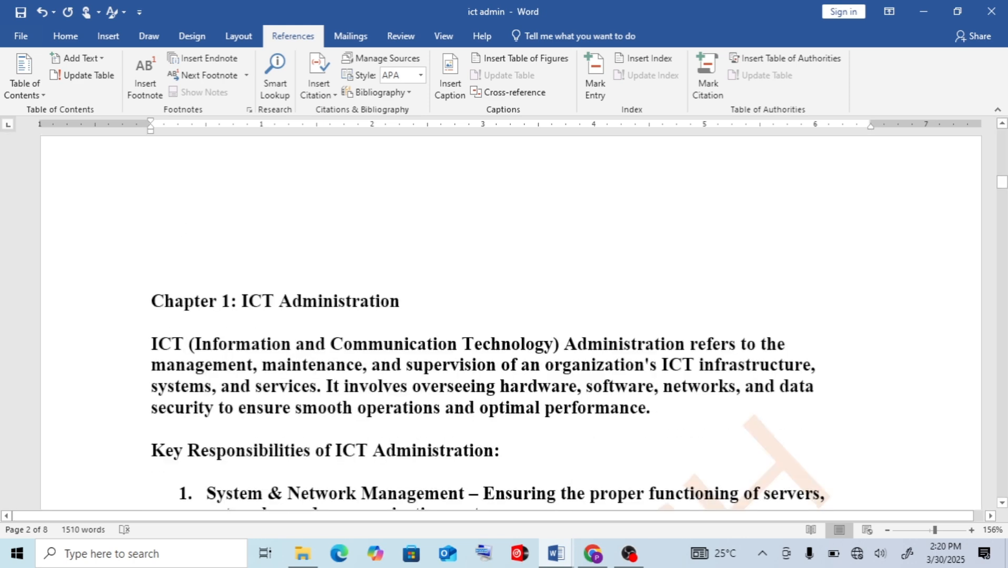
pyautogui.scroll(-4, 505, 320)
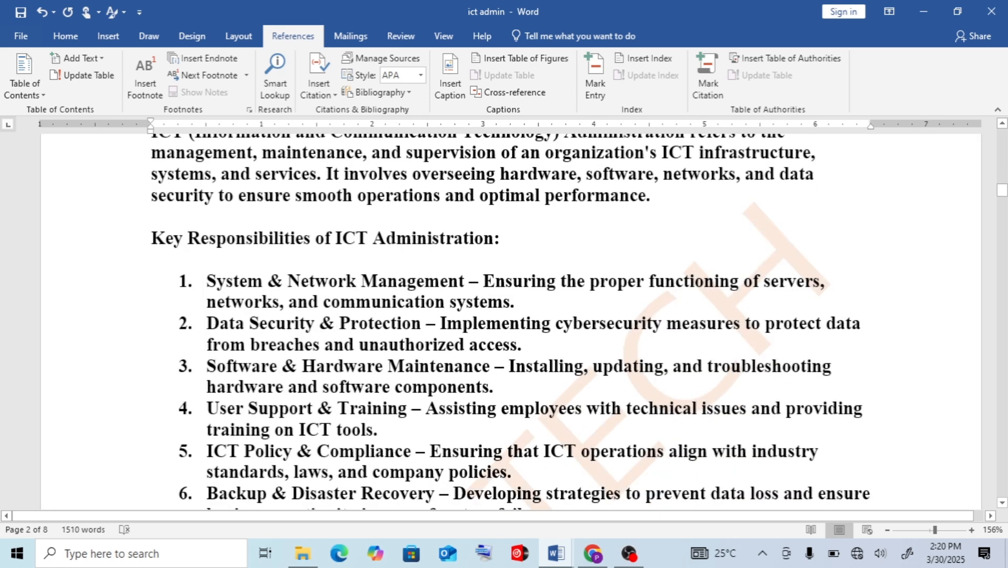
pyautogui.scroll(12, 504, 321)
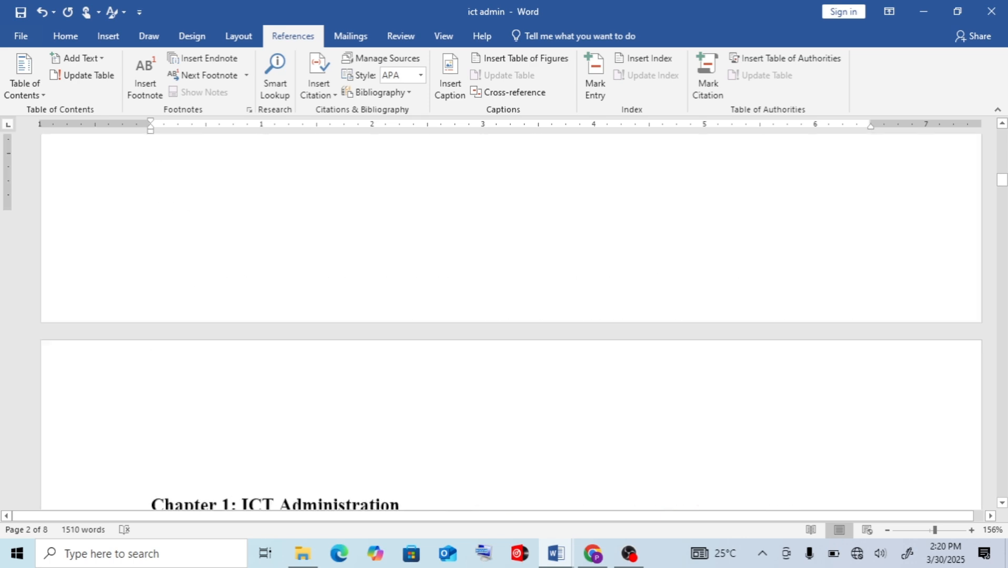
pyautogui.scroll(12, 505, 321)
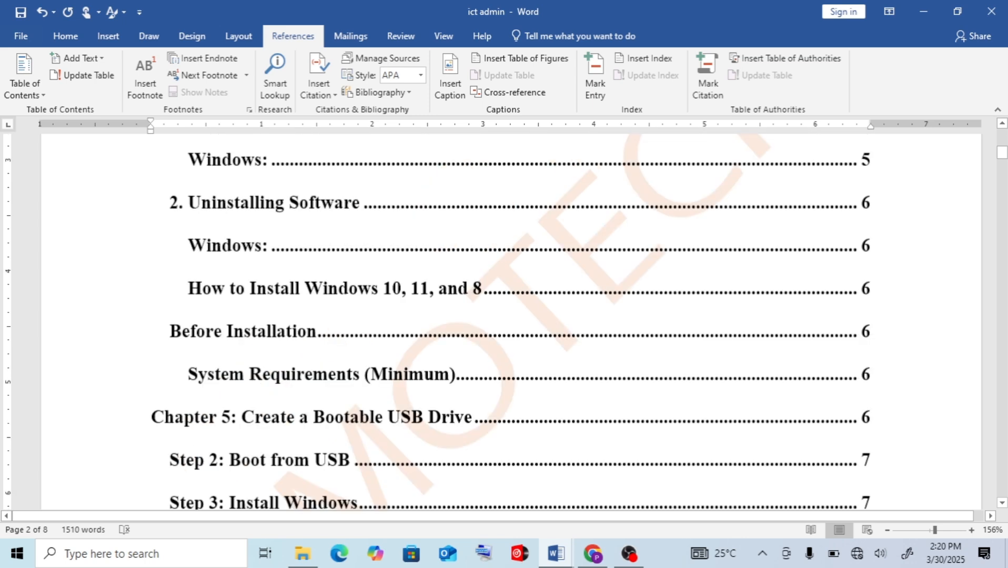
pyautogui.scroll(2, 504, 321)
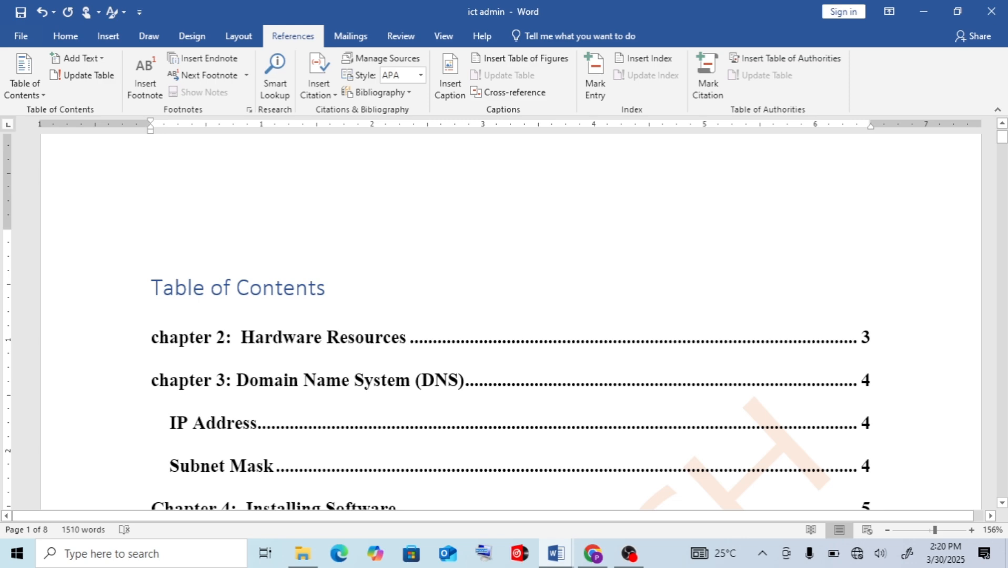
pyautogui.scroll(-13, 505, 321)
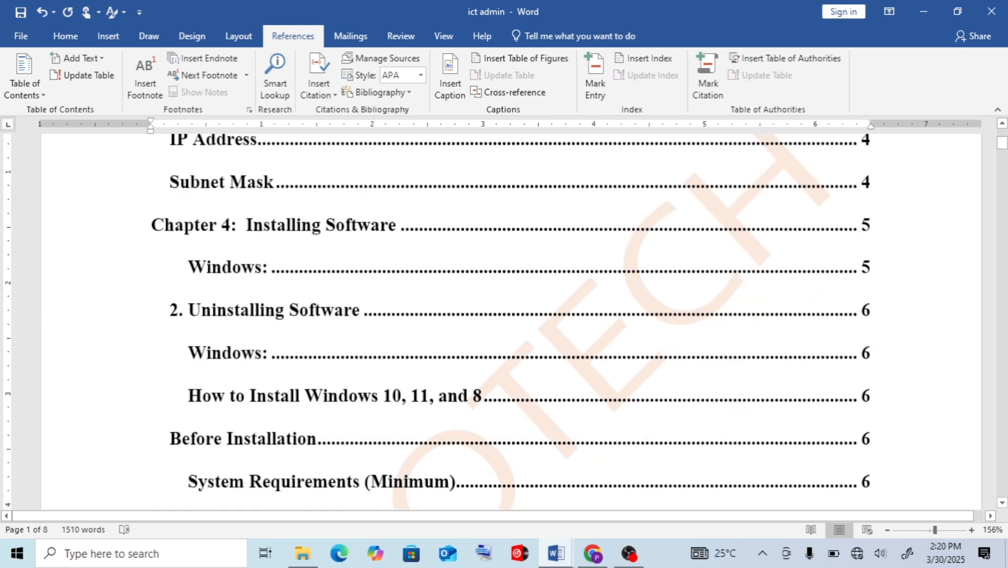
pyautogui.scroll(-10, 151, 154)
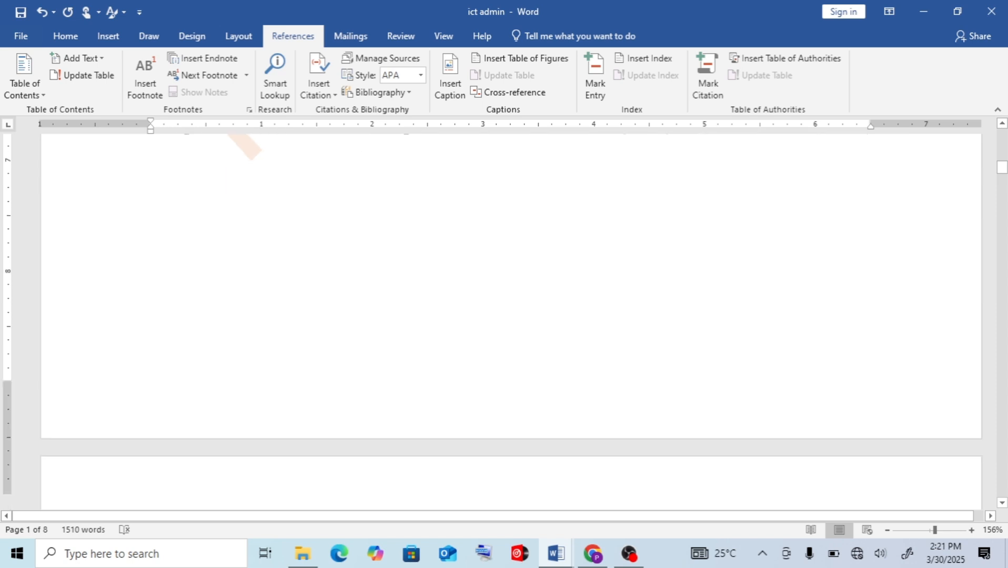